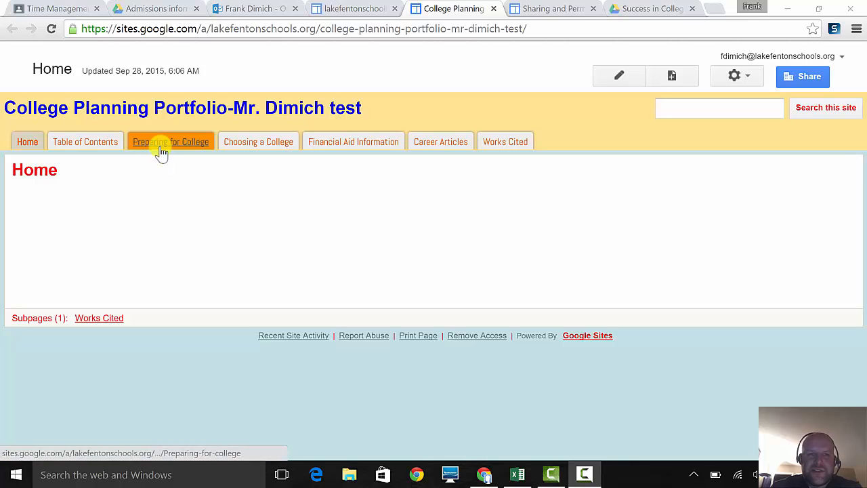
Step: Open the Preparing for College page for editing and place the cursor in the main content section
{"action": "left_click", "coordinate": [168, 150]}
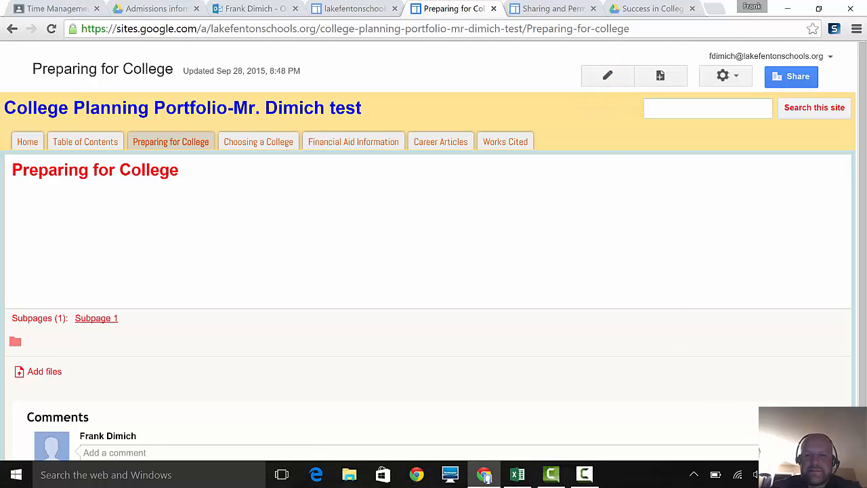
{"action": "left_click", "coordinate": [589, 476]}
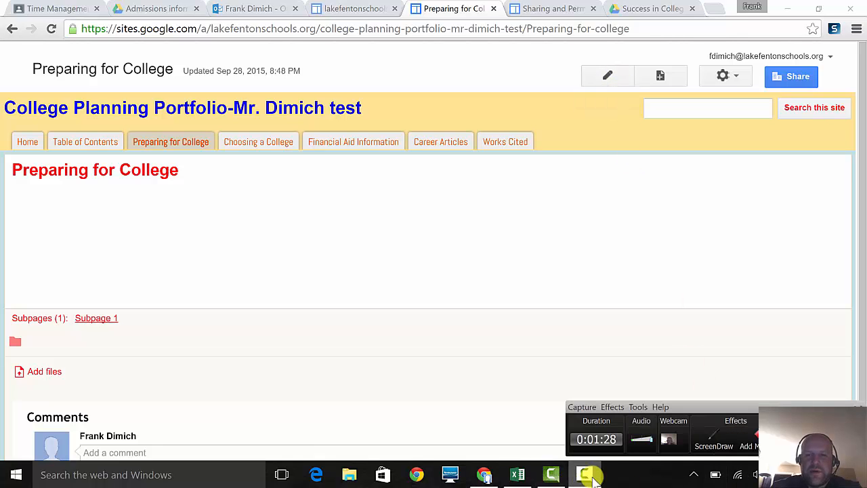
{"action": "left_click", "coordinate": [614, 79]}
{"action": "left_click", "coordinate": [138, 251]}
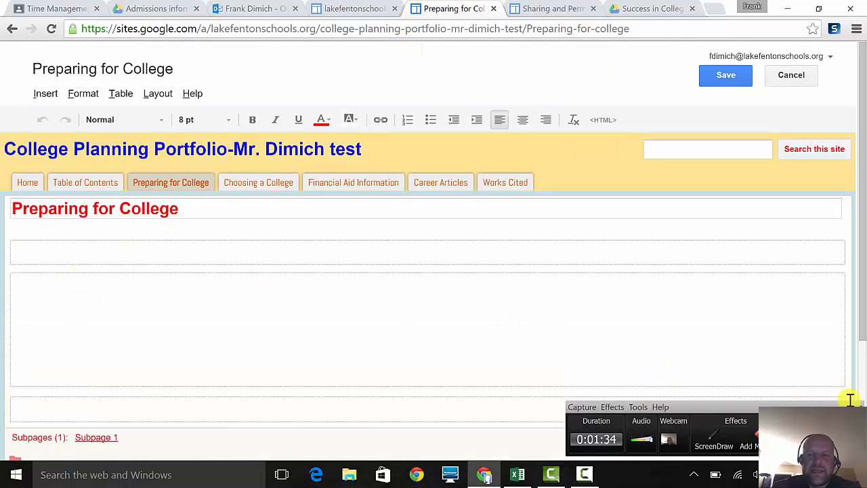
{"action": "left_click", "coordinate": [818, 8]}
{"action": "left_click", "coordinate": [817, 40]}
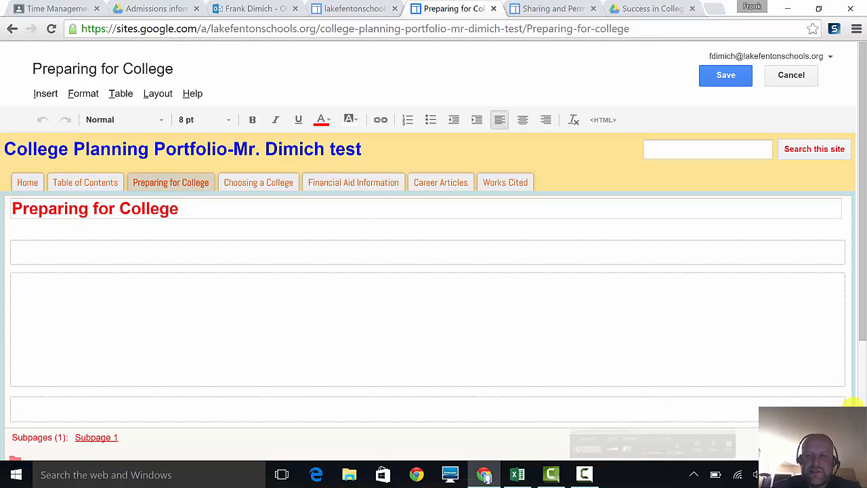
{"action": "left_click", "coordinate": [228, 339]}
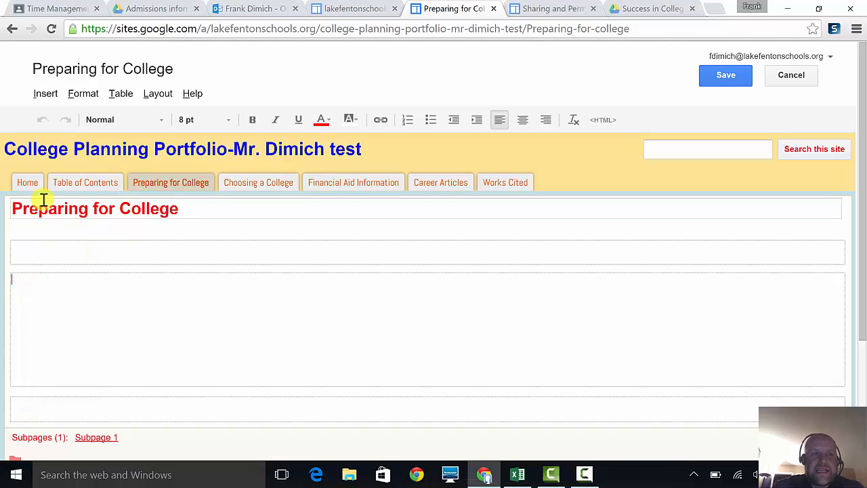
{"action": "left_click", "coordinate": [155, 95]}
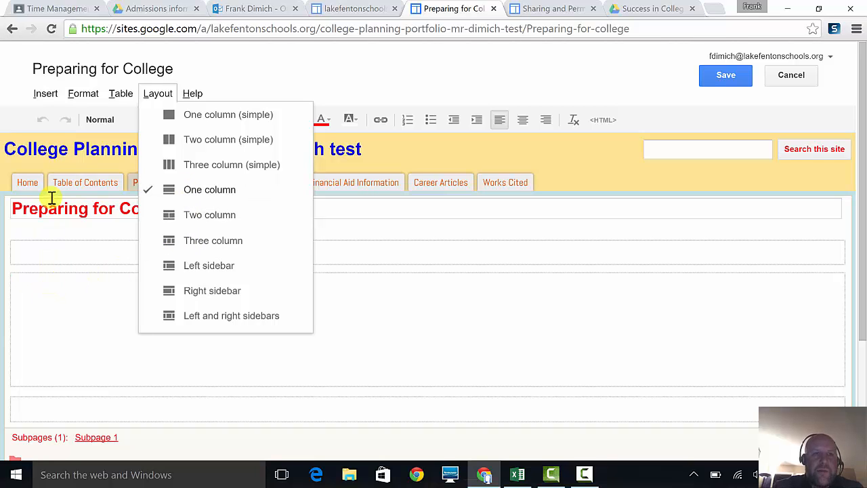
{"action": "left_click", "coordinate": [52, 306]}
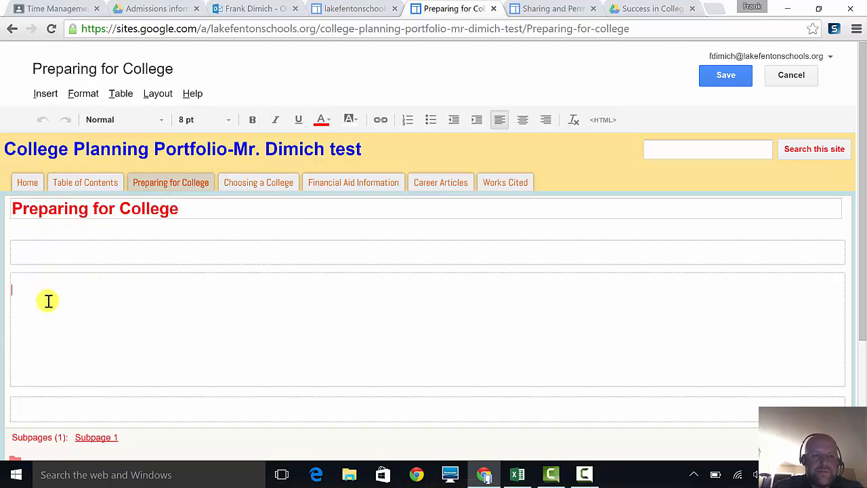
Step: Insert the "College #2 Comparison and Paragraph" document from Drive with border and title, 600 pixels high, and save the page
{"action": "left_click", "coordinate": [46, 94]}
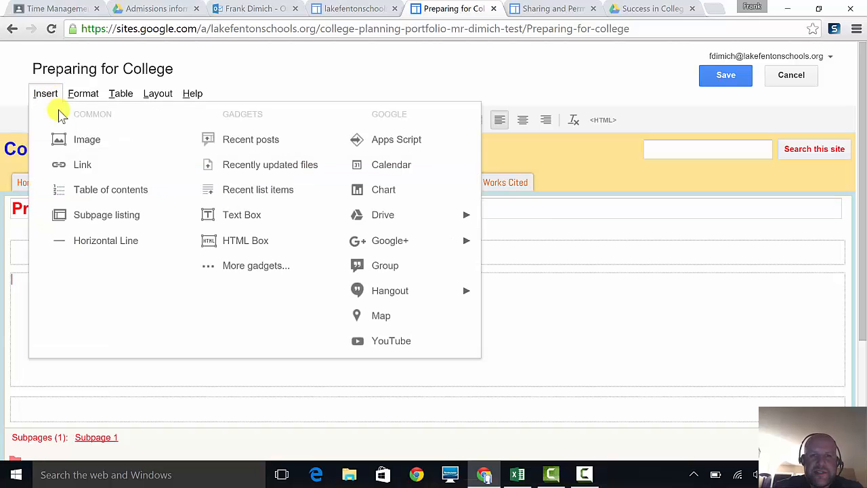
{"action": "mouse_move", "coordinate": [440, 218]}
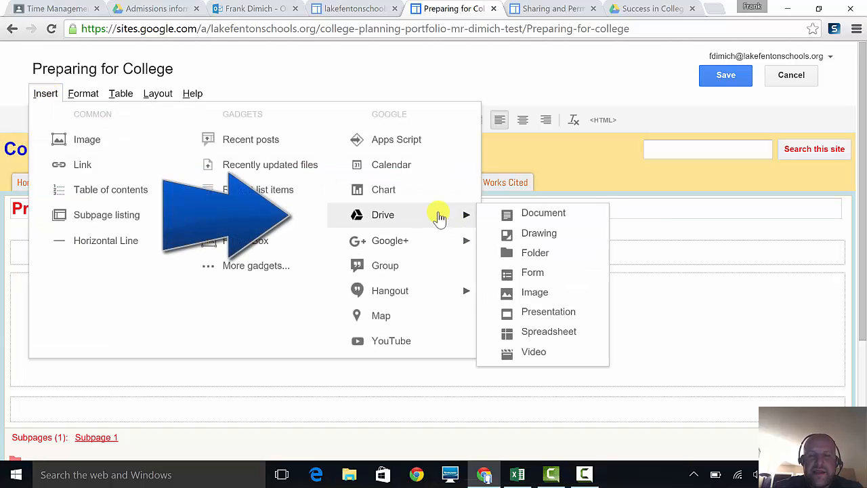
{"action": "left_click", "coordinate": [549, 220]}
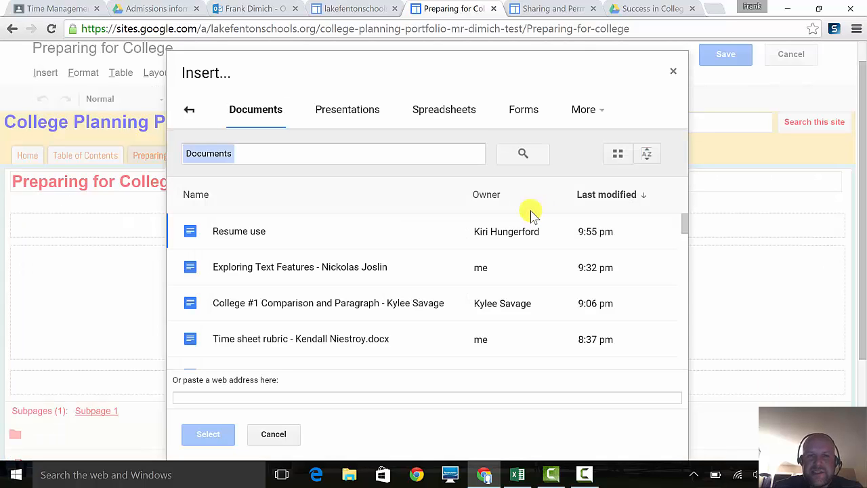
{"action": "scroll", "coordinate": [345, 305], "scroll_direction": "down", "scroll_amount": 2}
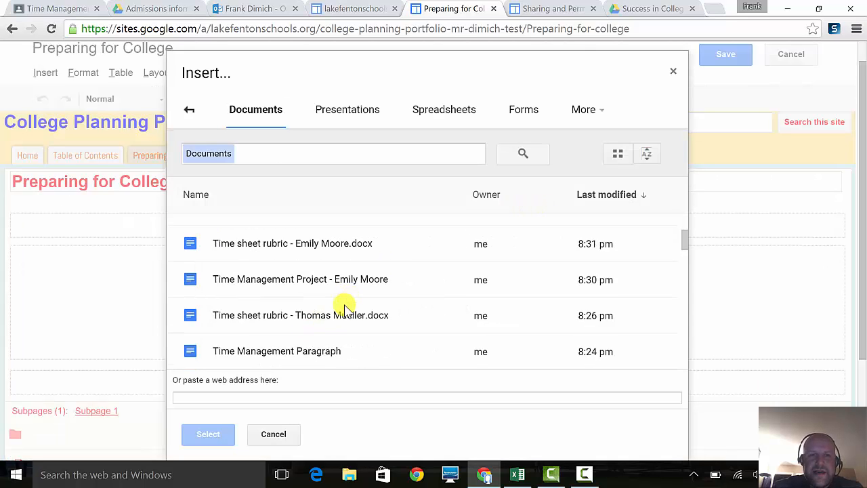
{"action": "scroll", "coordinate": [346, 308], "scroll_direction": "down", "scroll_amount": 10}
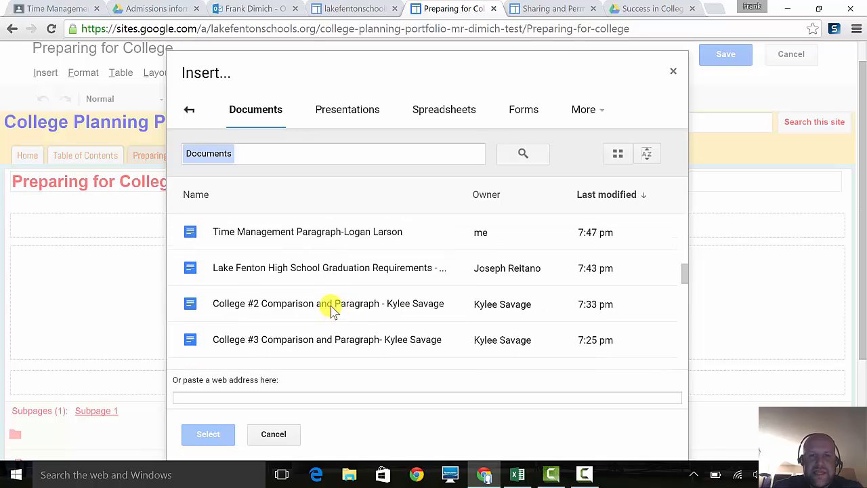
{"action": "left_click", "coordinate": [337, 310]}
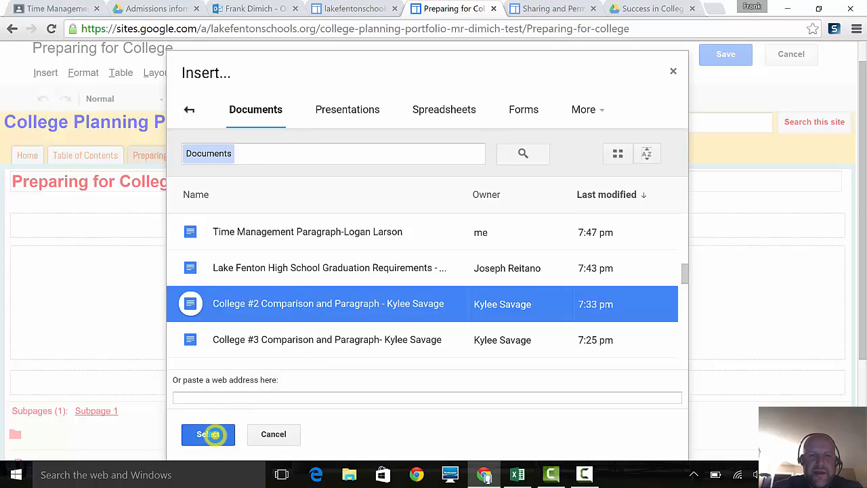
{"action": "left_click", "coordinate": [210, 435]}
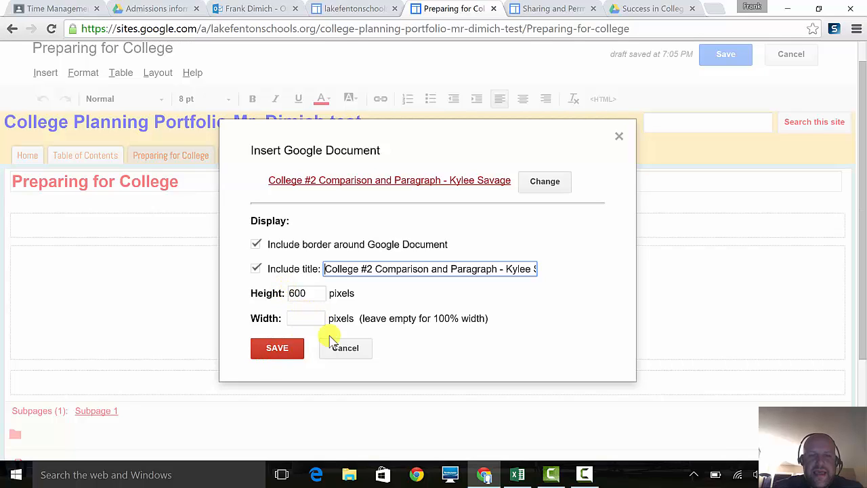
{"action": "left_click", "coordinate": [276, 348]}
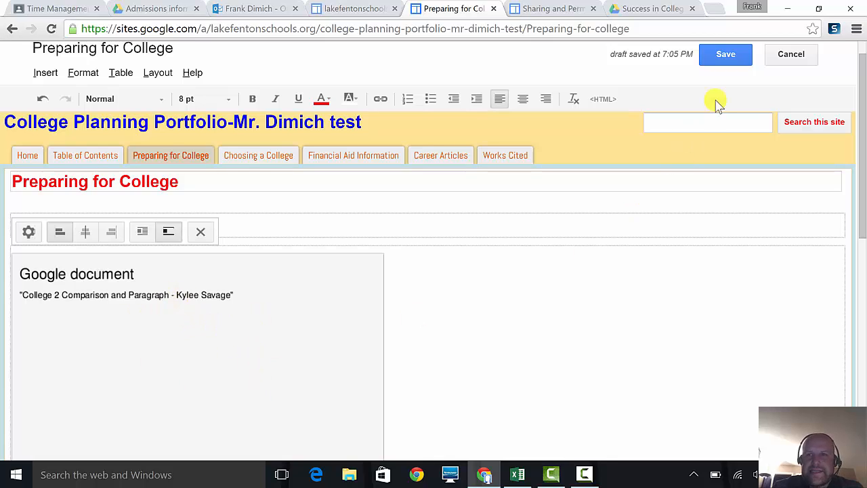
{"action": "left_click", "coordinate": [715, 51]}
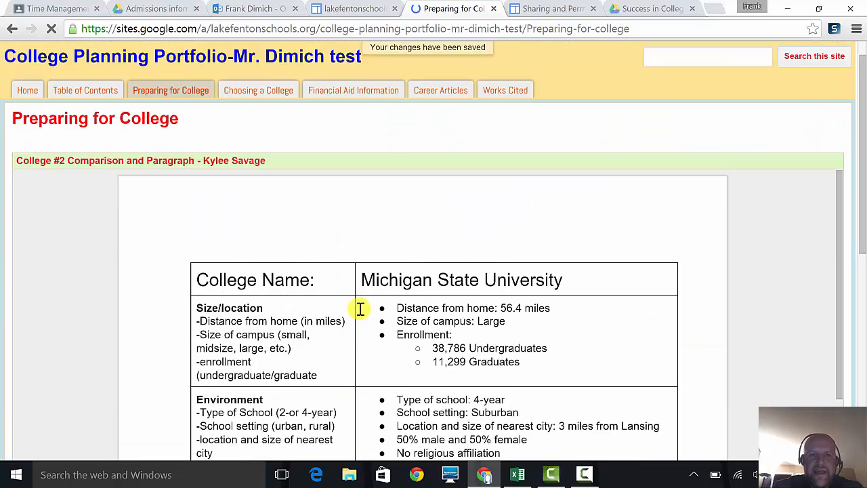
Step: Examine the embedded college comparison document on the saved page, from the college name table through its second page
{"action": "scroll", "coordinate": [361, 309], "scroll_direction": "down", "scroll_amount": 10}
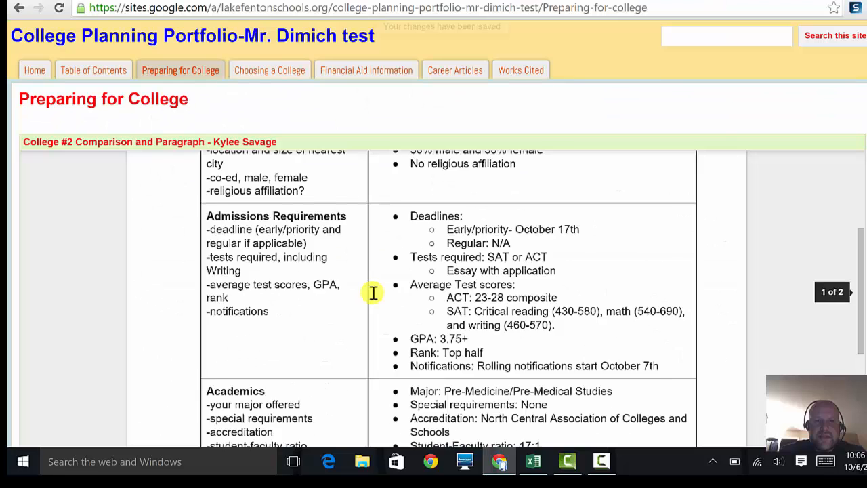
{"action": "scroll", "coordinate": [374, 292], "scroll_direction": "up", "scroll_amount": 6}
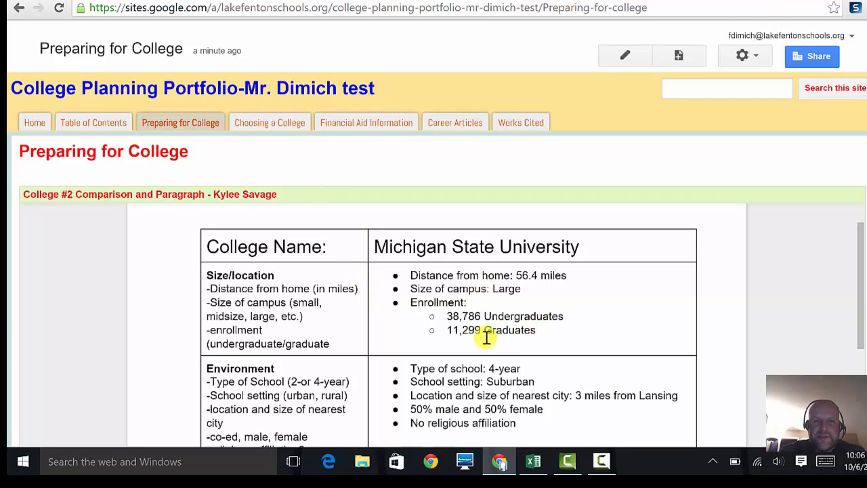
{"action": "scroll", "coordinate": [454, 327], "scroll_direction": "down", "scroll_amount": 5}
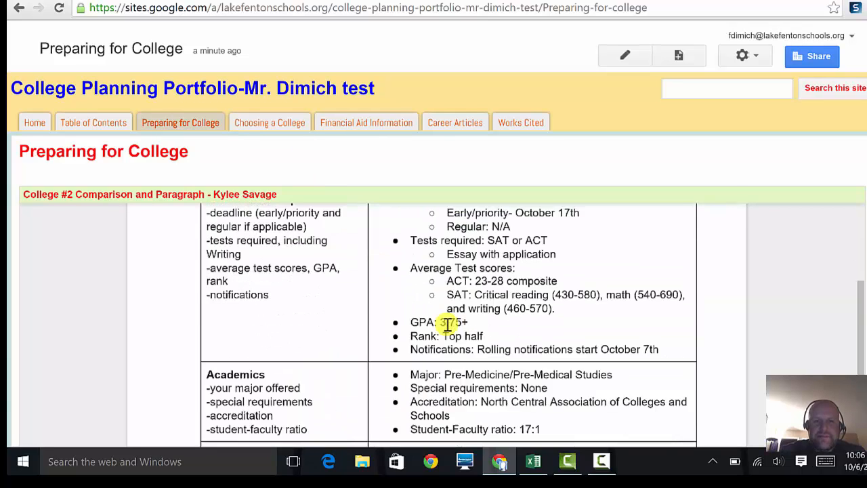
{"action": "scroll", "coordinate": [449, 325], "scroll_direction": "down", "scroll_amount": 12}
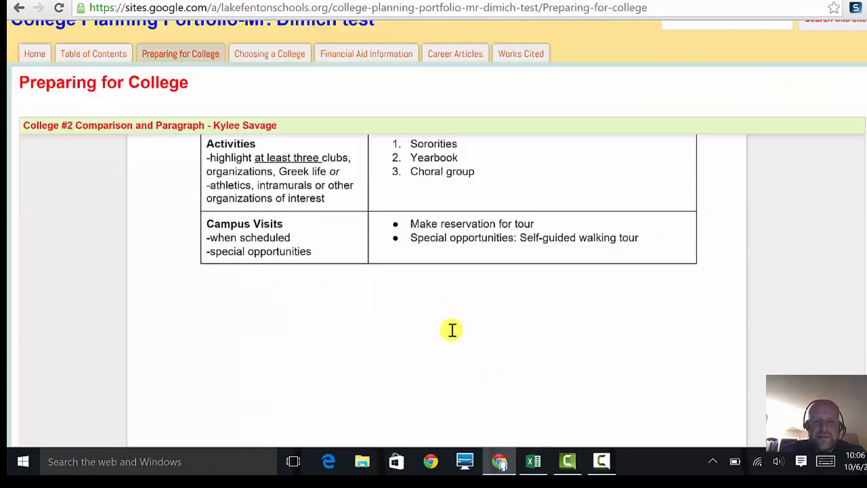
{"action": "scroll", "coordinate": [453, 330], "scroll_direction": "down", "scroll_amount": 4}
{"action": "scroll", "coordinate": [451, 330], "scroll_direction": "up", "scroll_amount": 2}
{"action": "scroll", "coordinate": [451, 326], "scroll_direction": "up", "scroll_amount": 5}
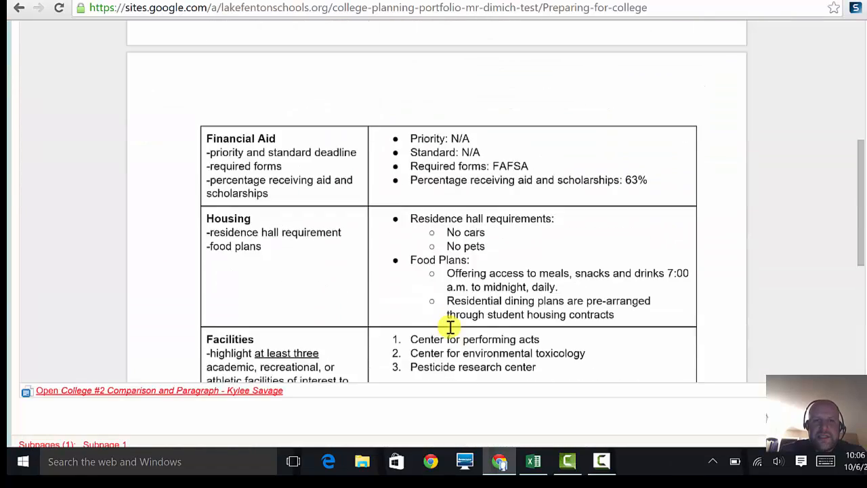
{"action": "scroll", "coordinate": [450, 327], "scroll_direction": "up", "scroll_amount": 10}
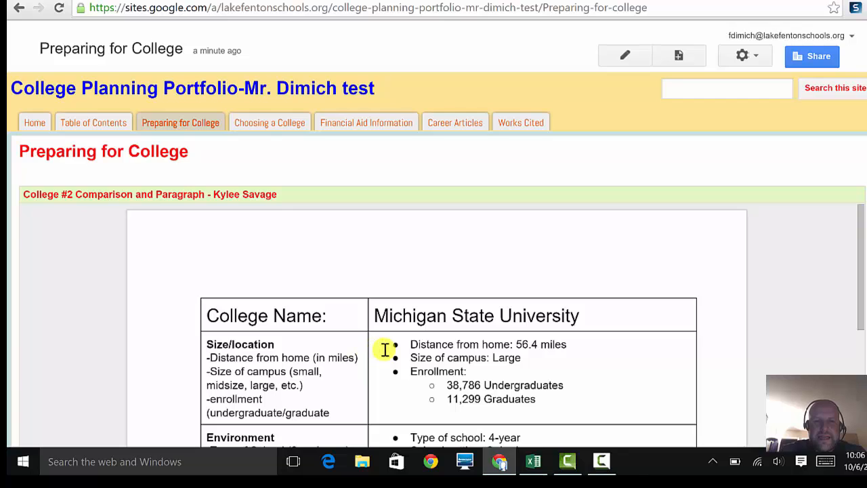
{"action": "scroll", "coordinate": [406, 354], "scroll_direction": "down", "scroll_amount": 5}
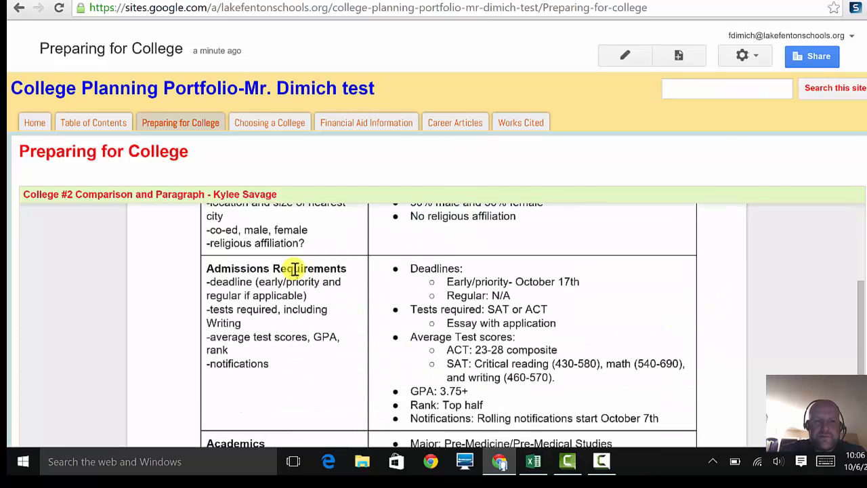
{"action": "scroll", "coordinate": [635, 316], "scroll_direction": "down", "scroll_amount": 10}
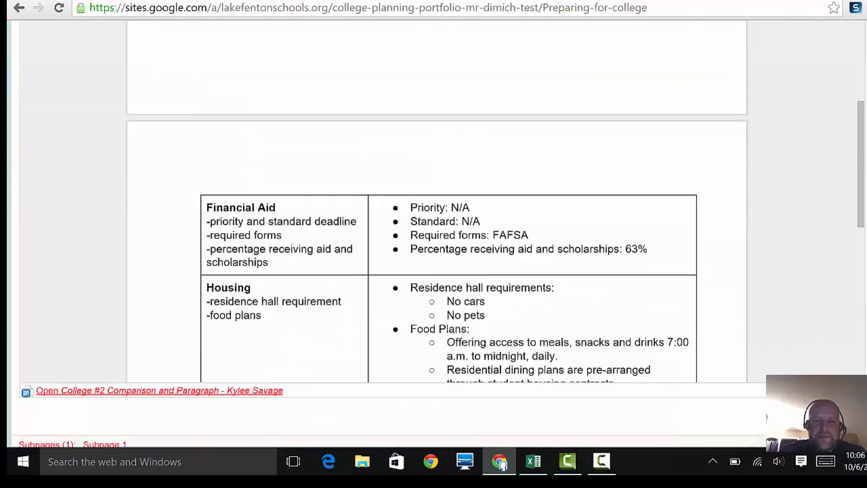
{"action": "scroll", "coordinate": [321, 329], "scroll_direction": "down", "scroll_amount": 1}
{"action": "scroll", "coordinate": [322, 326], "scroll_direction": "up", "scroll_amount": 5}
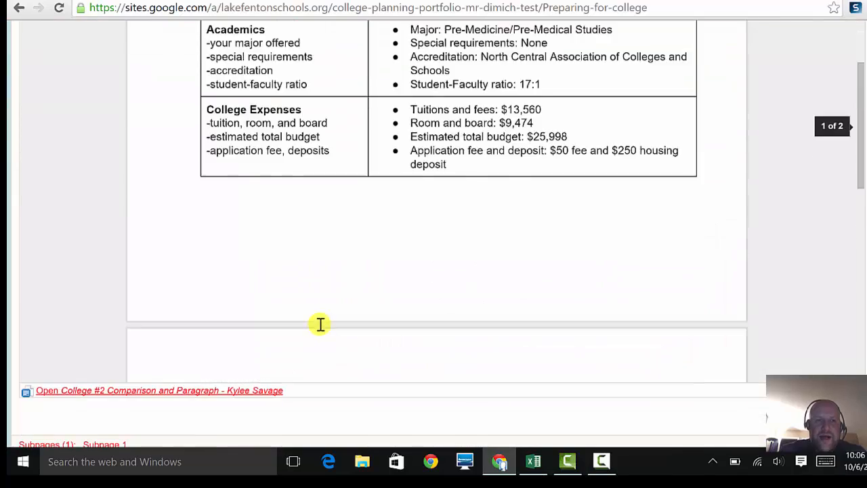
{"action": "scroll", "coordinate": [321, 325], "scroll_direction": "up", "scroll_amount": 10}
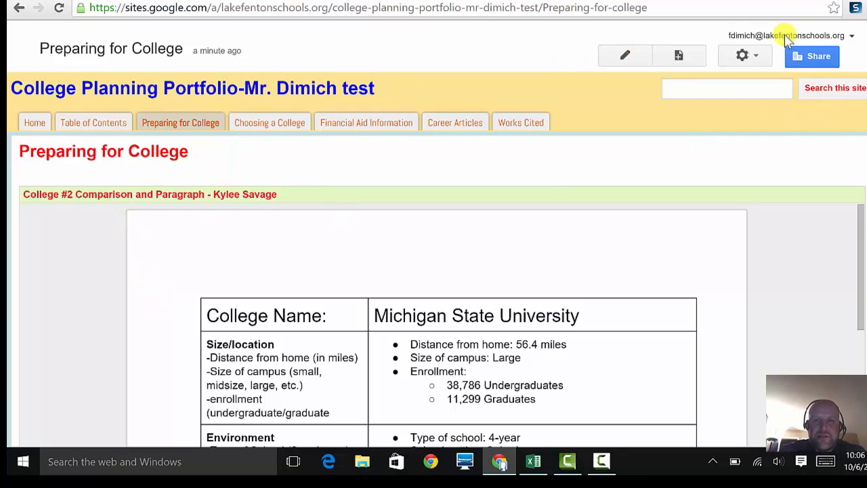
Step: Reopen the page for editing and remove the embedded Google document from the main content section
{"action": "left_click", "coordinate": [638, 60]}
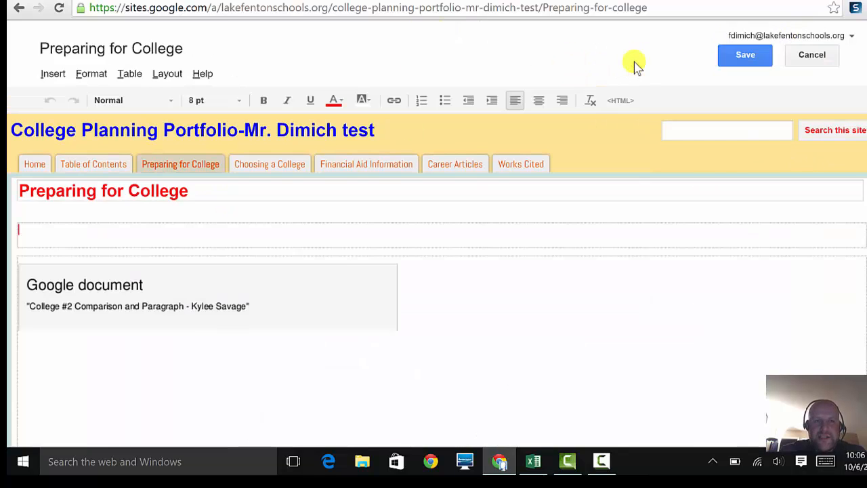
{"action": "scroll", "coordinate": [338, 254], "scroll_direction": "down", "scroll_amount": 5}
{"action": "left_click", "coordinate": [58, 342]}
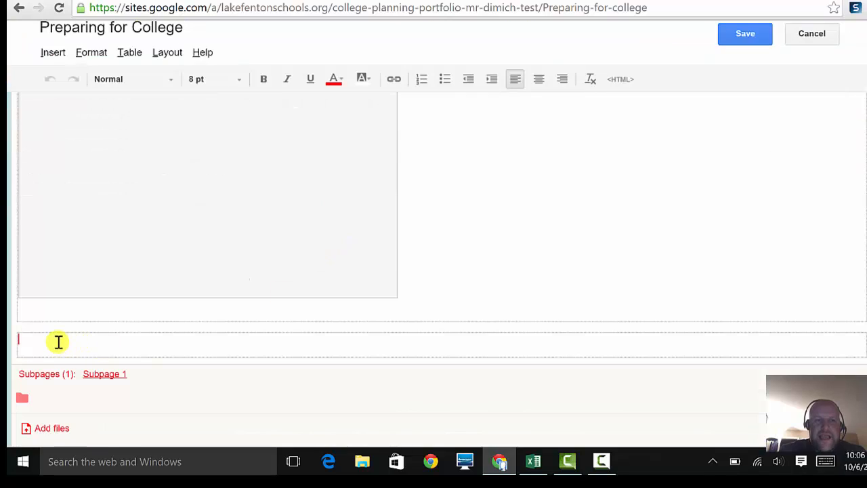
{"action": "scroll", "coordinate": [58, 337], "scroll_direction": "up", "scroll_amount": 5}
{"action": "left_click", "coordinate": [37, 170]}
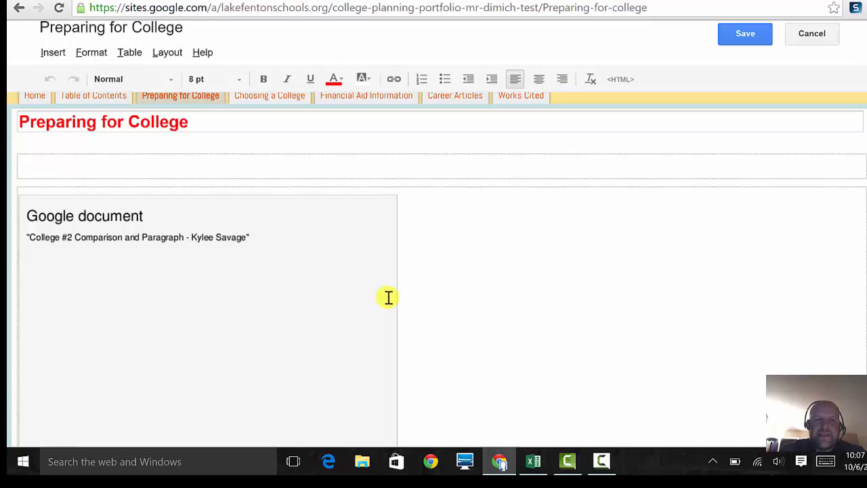
{"action": "left_click", "coordinate": [387, 218]}
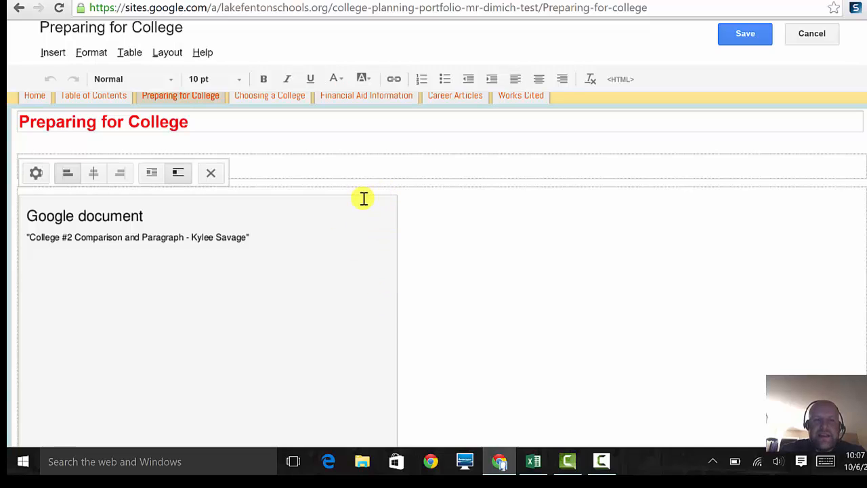
{"action": "left_click", "coordinate": [212, 174]}
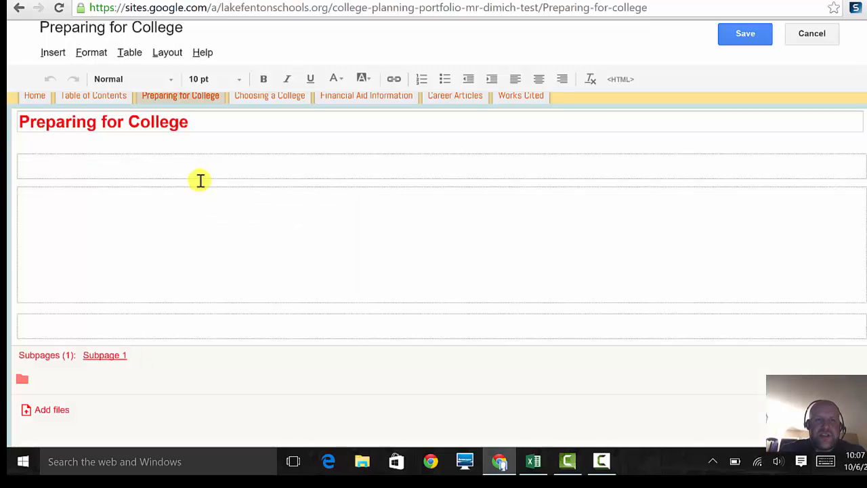
{"action": "left_click", "coordinate": [62, 209]}
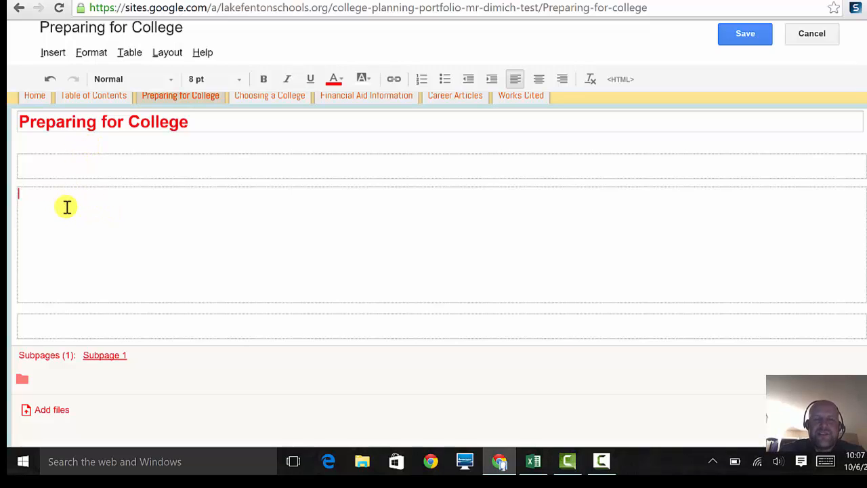
{"action": "left_click", "coordinate": [53, 54]}
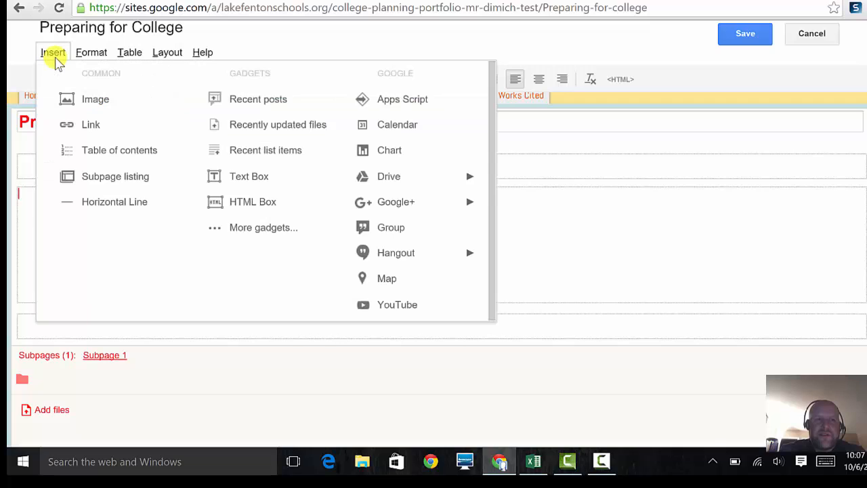
{"action": "mouse_move", "coordinate": [383, 179]}
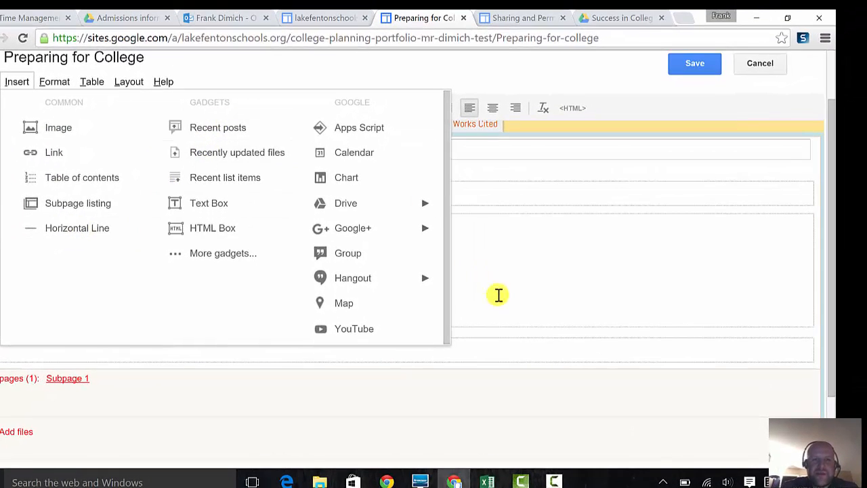
{"action": "left_click", "coordinate": [529, 316]}
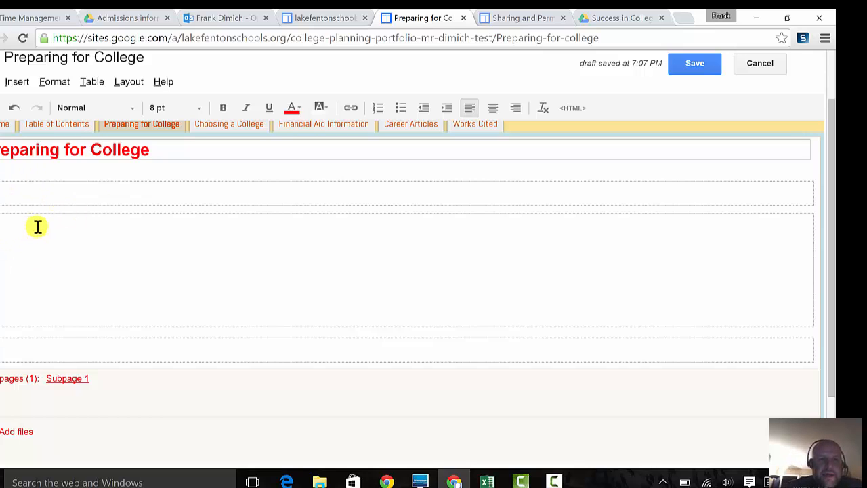
Step: Open the HTML source of the Preparing for College page and delete all of its existing code
{"action": "scroll", "coordinate": [122, 159], "scroll_direction": "up", "scroll_amount": 2}
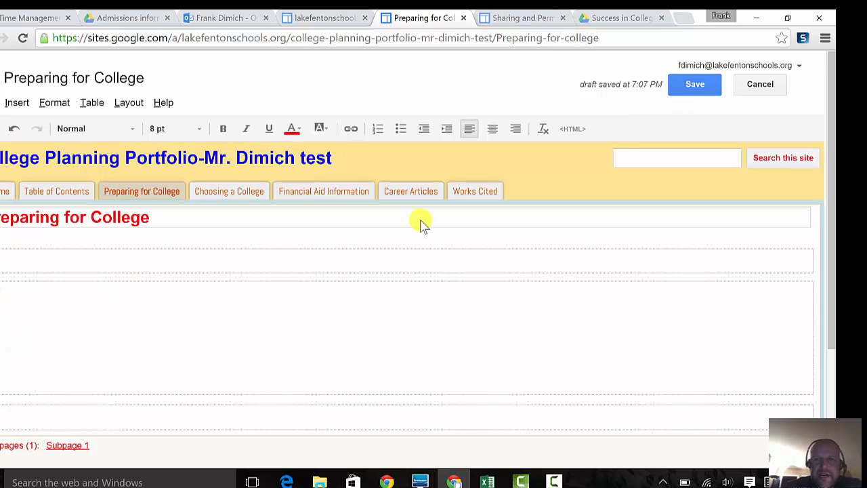
{"action": "left_click", "coordinate": [569, 130]}
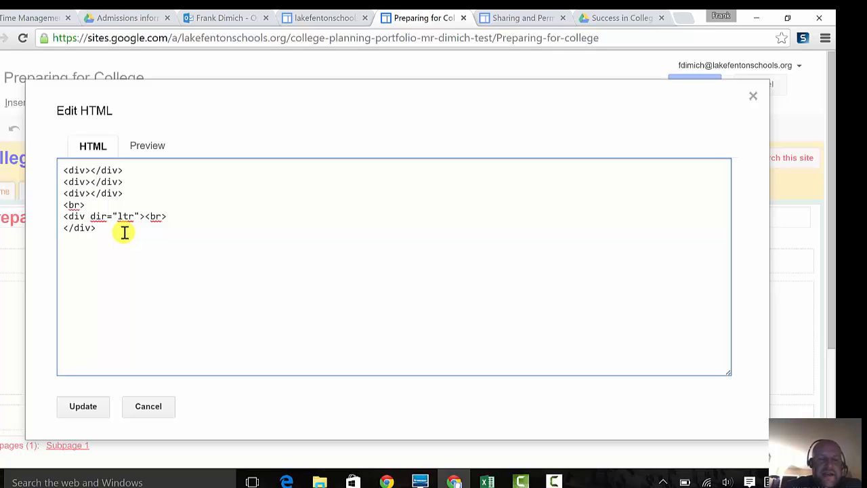
{"action": "left_click_drag", "start_coordinate": [125, 233], "coordinate": [43, 164]}
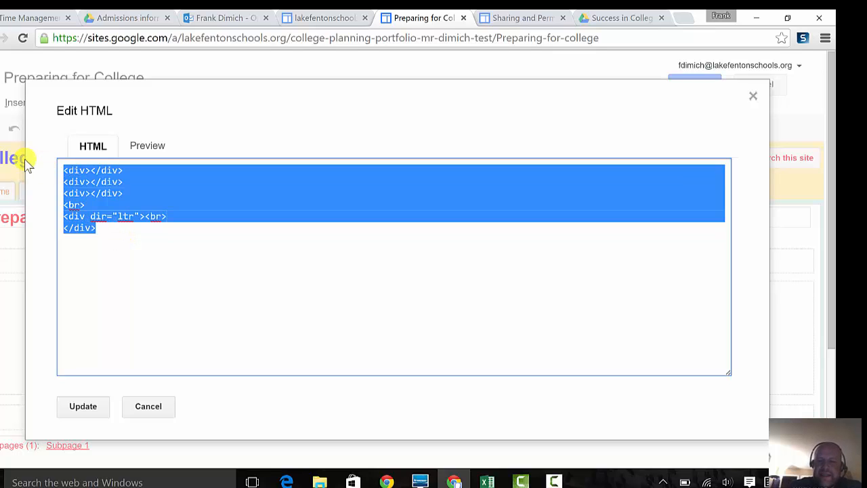
{"action": "key", "text": "Delete"}
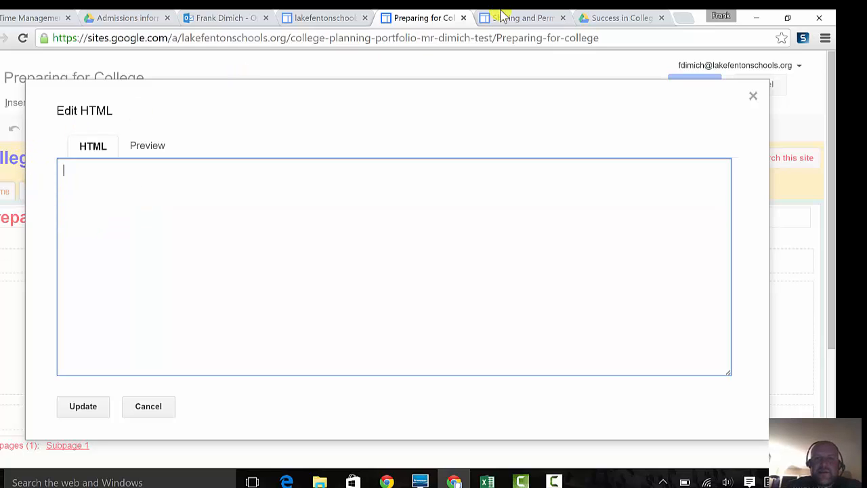
Step: Switch to Google Drive, close the open PDF preview, and open the Success in College Handouts folder inside College Portfolio Materials
{"action": "left_click", "coordinate": [546, 23]}
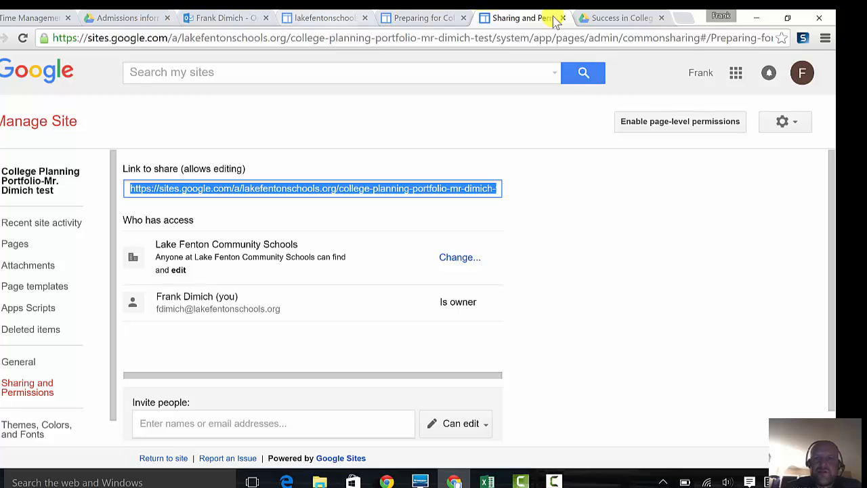
{"action": "left_click", "coordinate": [617, 22]}
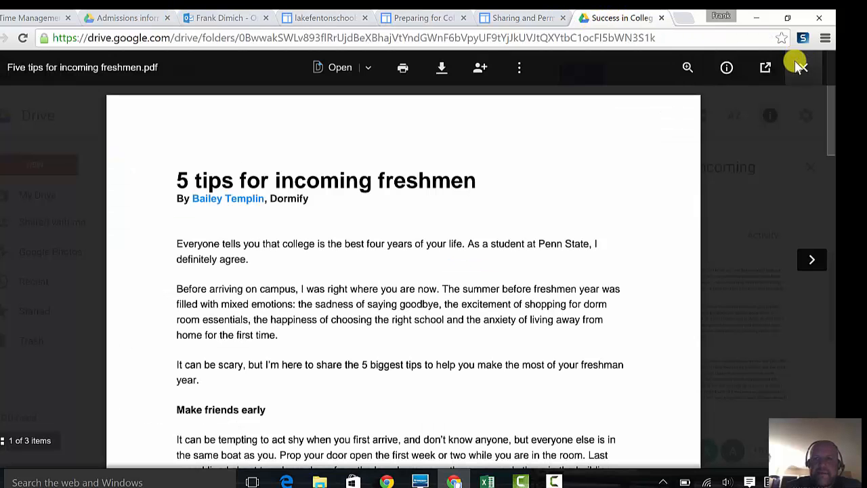
{"action": "left_click", "coordinate": [810, 70]}
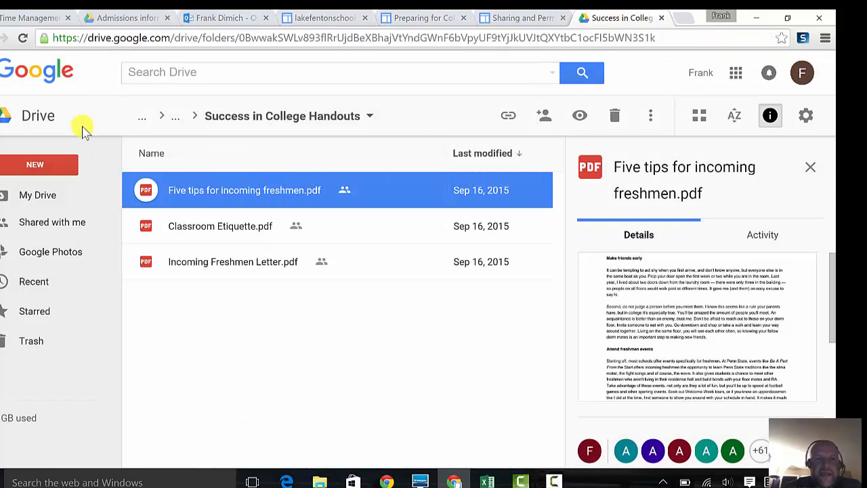
{"action": "left_click", "coordinate": [30, 203]}
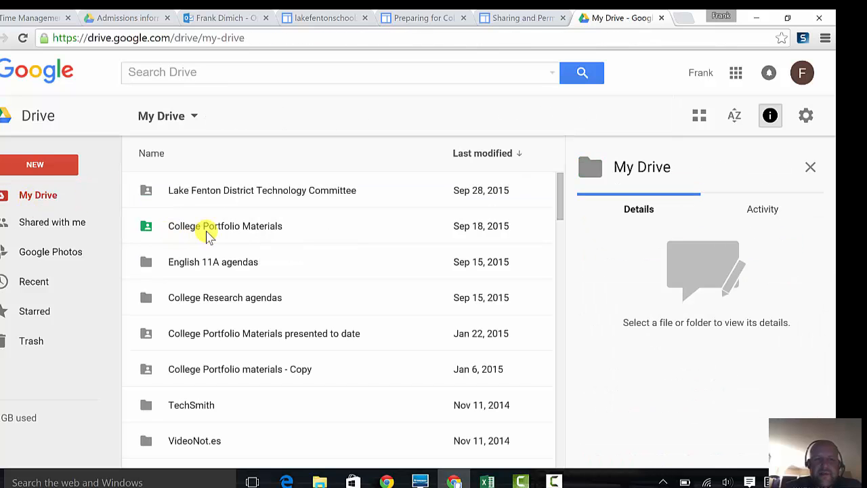
{"action": "double_click", "coordinate": [210, 227]}
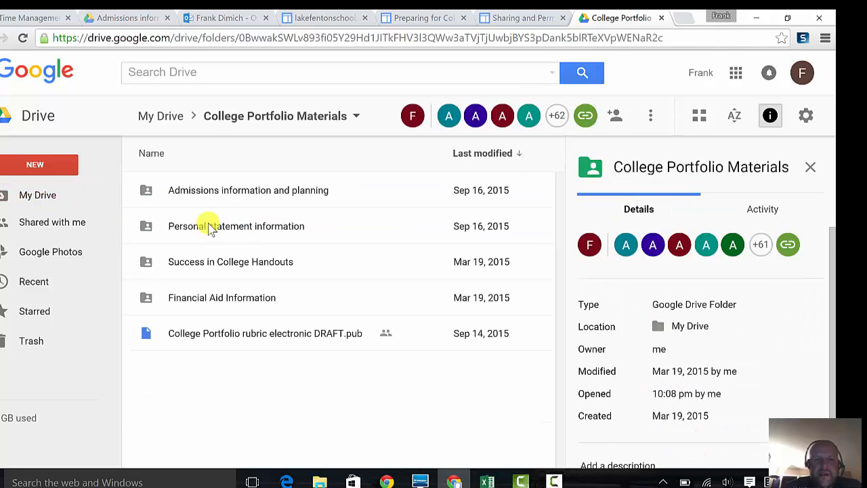
{"action": "double_click", "coordinate": [212, 264]}
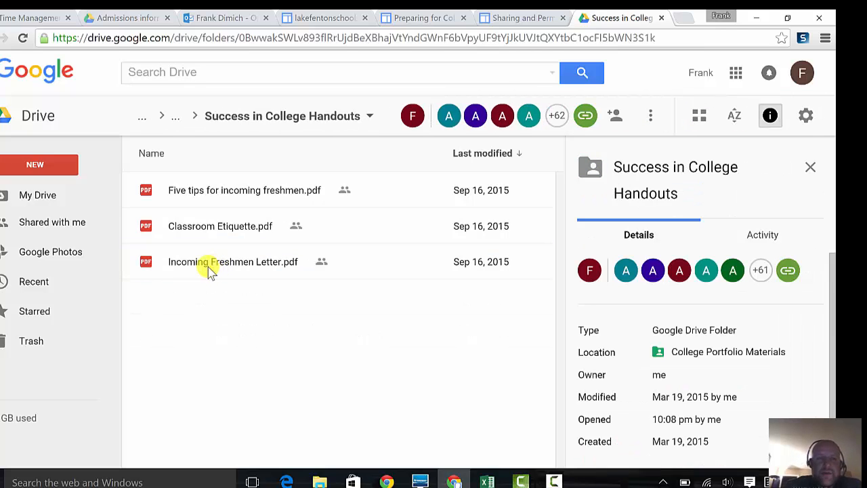
Step: Preview "Five tips for incoming freshmen.pdf" and open it in its own browser tab
{"action": "right_click", "coordinate": [238, 198]}
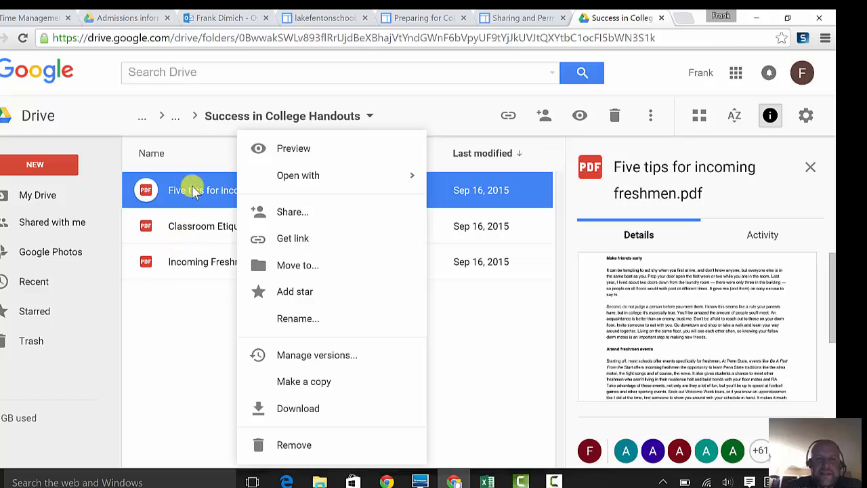
{"action": "left_click", "coordinate": [284, 156]}
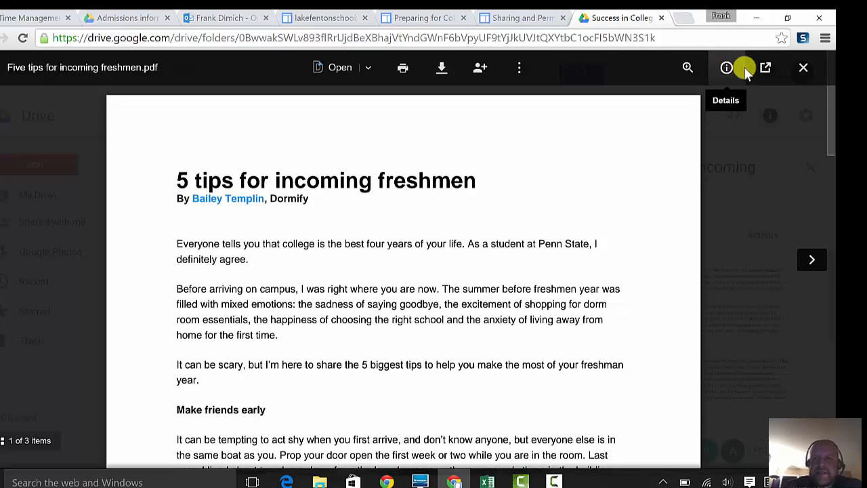
{"action": "left_click", "coordinate": [520, 68]}
{"action": "key", "text": "Escape"}
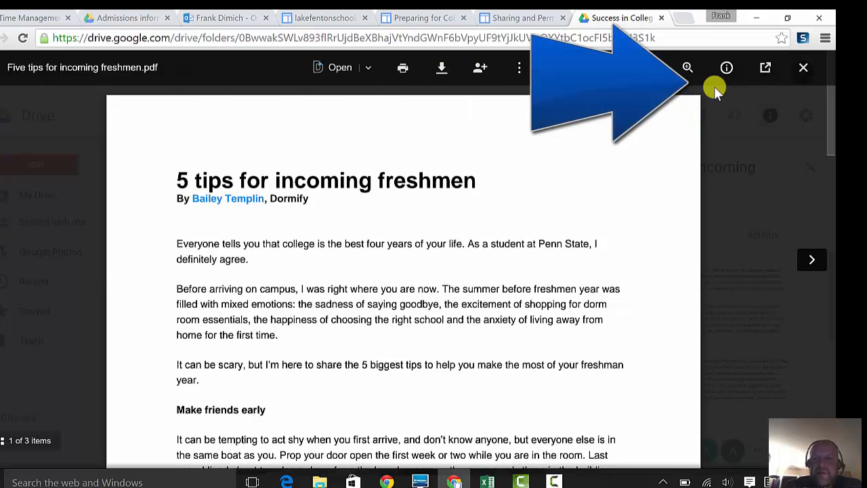
{"action": "left_click", "coordinate": [765, 68]}
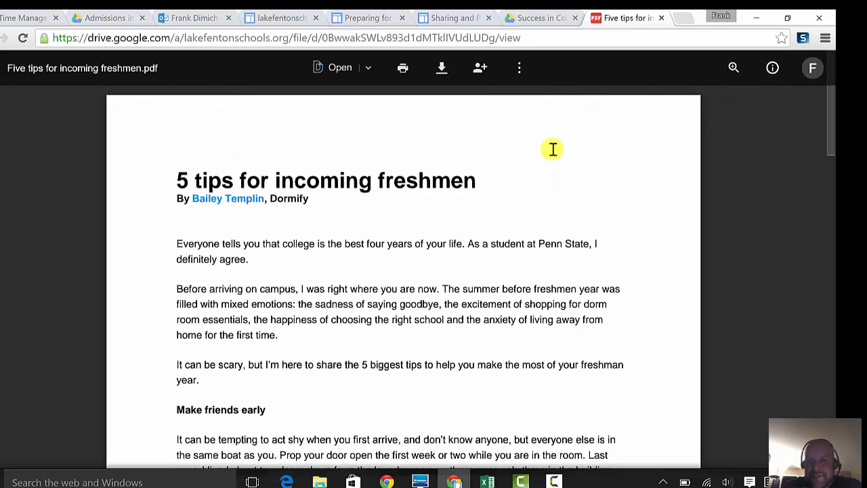
Step: Copy the full iframe embed code of the "Five tips for incoming freshmen.pdf" file and close the embed dialog
{"action": "left_click", "coordinate": [520, 67]}
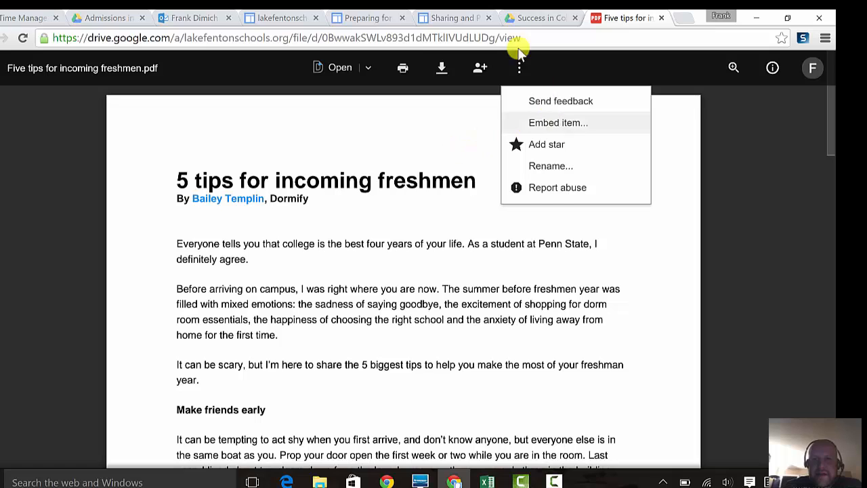
{"action": "left_click", "coordinate": [536, 125]}
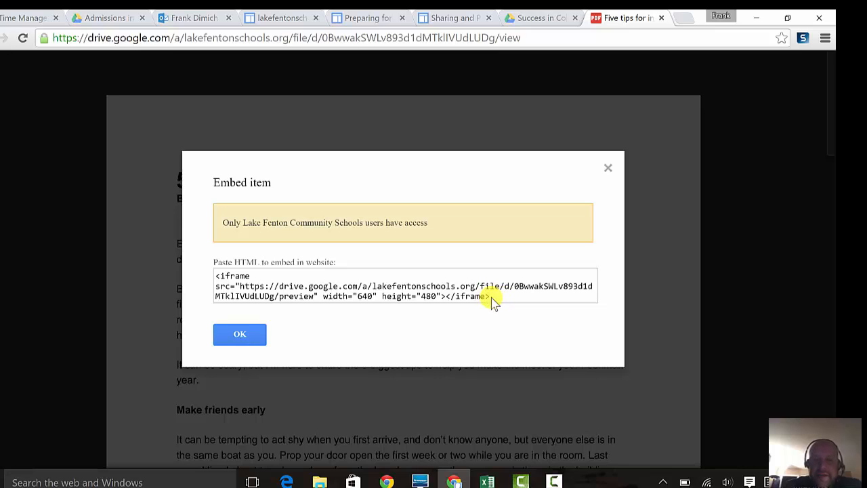
{"action": "left_click_drag", "start_coordinate": [490, 296], "coordinate": [195, 269]}
{"action": "key", "text": "ctrl+c"}
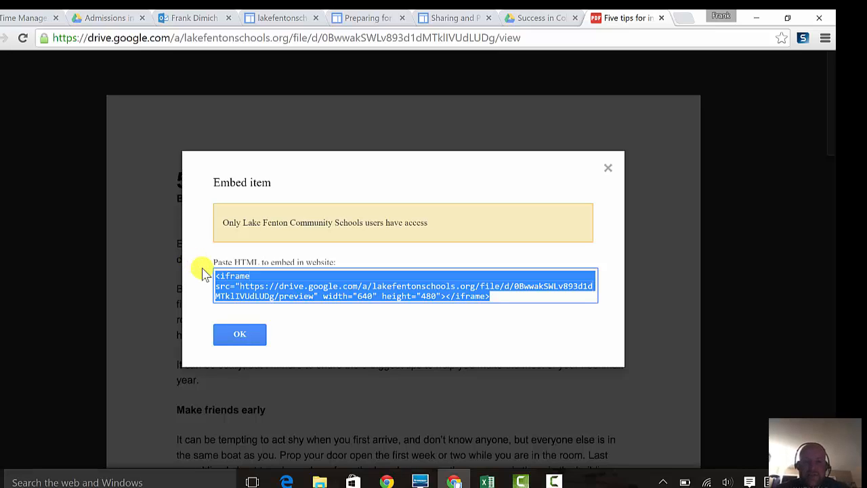
{"action": "left_click", "coordinate": [608, 169]}
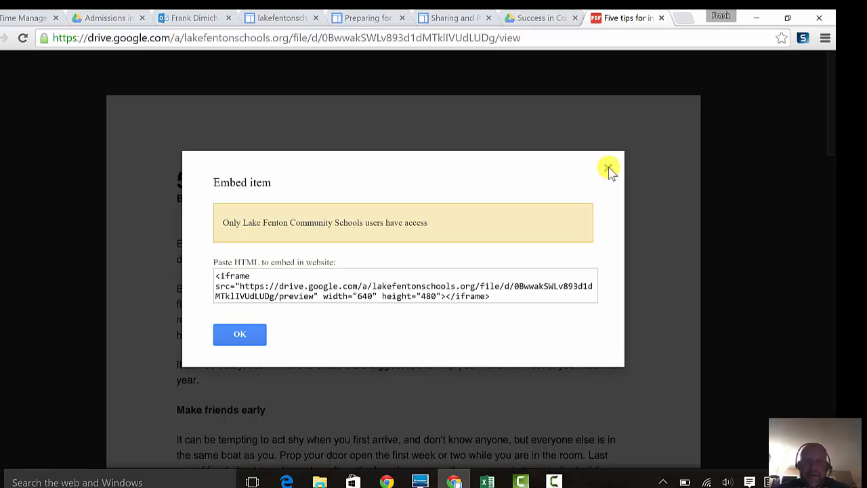
Step: Paste the copied iframe code into the Preparing for College page's HTML, update the page content and save the page
{"action": "left_click", "coordinate": [348, 20]}
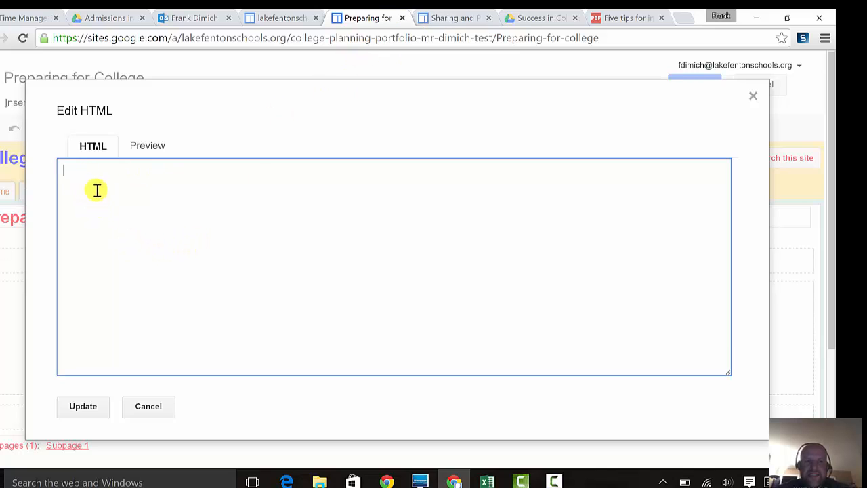
{"action": "key", "text": "ctrl+v"}
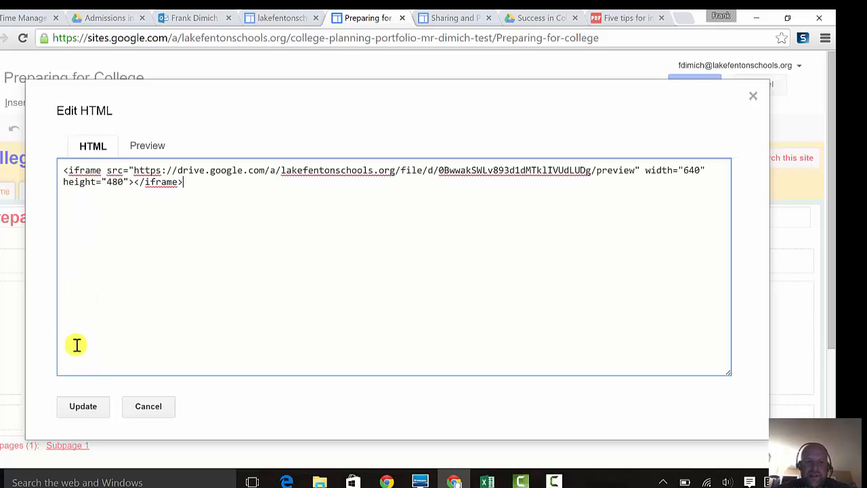
{"action": "left_click", "coordinate": [82, 409]}
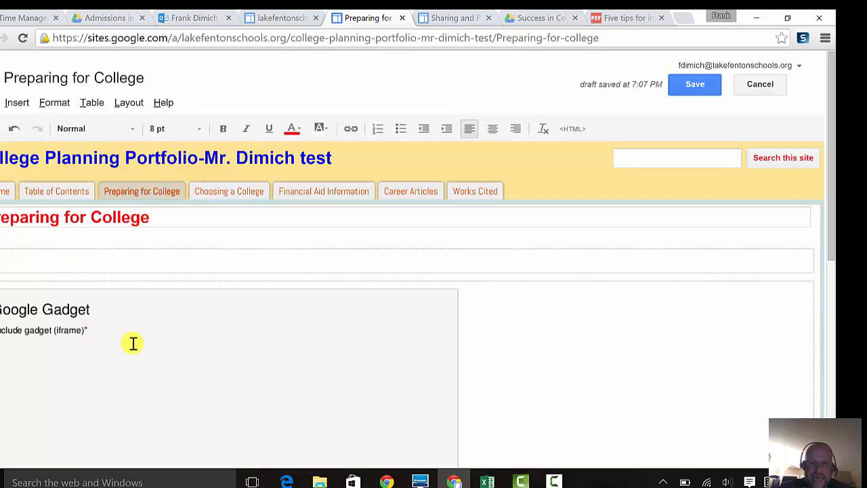
{"action": "scroll", "coordinate": [508, 375], "scroll_direction": "down", "scroll_amount": 3}
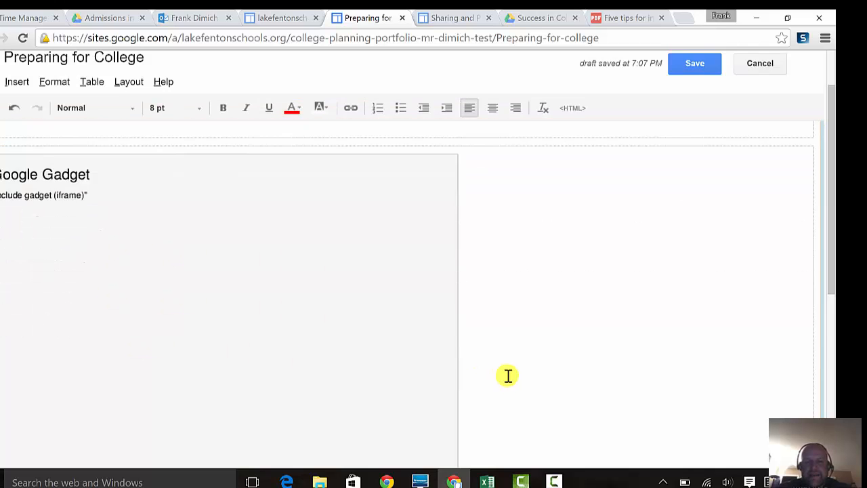
{"action": "scroll", "coordinate": [508, 375], "scroll_direction": "up", "scroll_amount": 2}
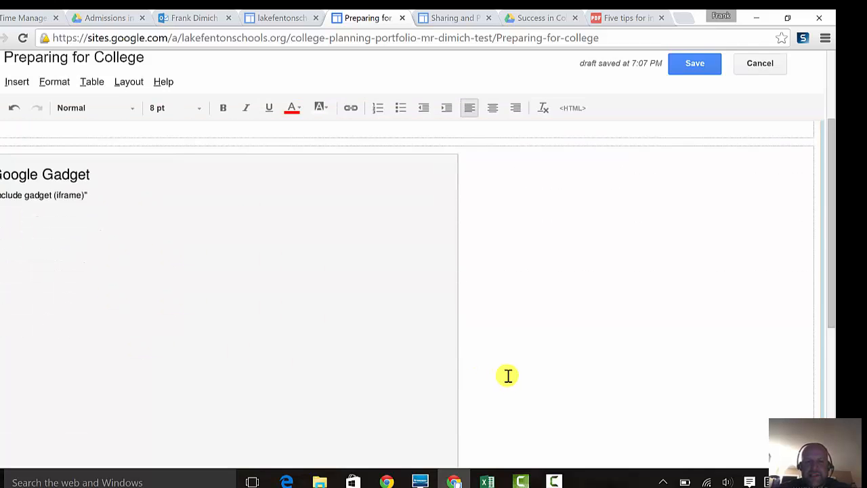
{"action": "left_click", "coordinate": [691, 73]}
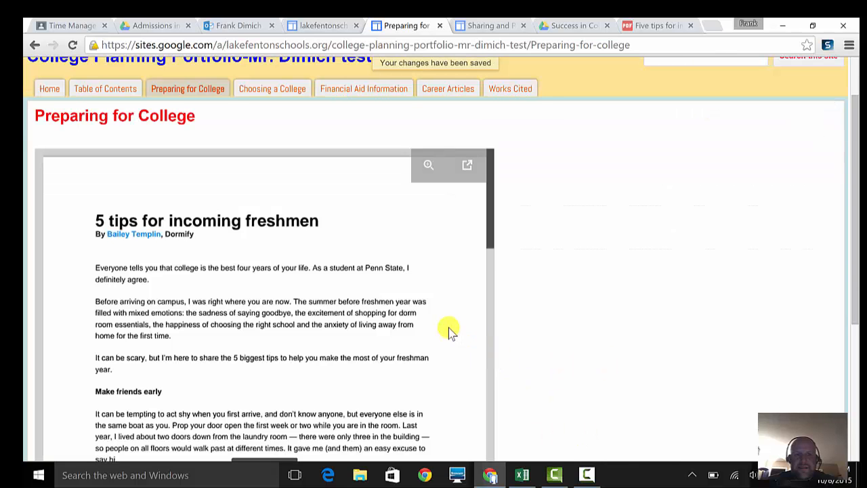
Step: Look through the first page of the embedded PDF, view it in a separate browser tab, and return to the site page
{"action": "scroll", "coordinate": [450, 329], "scroll_direction": "down", "scroll_amount": 2}
{"action": "scroll", "coordinate": [449, 328], "scroll_direction": "down", "scroll_amount": 1}
{"action": "scroll", "coordinate": [445, 329], "scroll_direction": "up", "scroll_amount": 4}
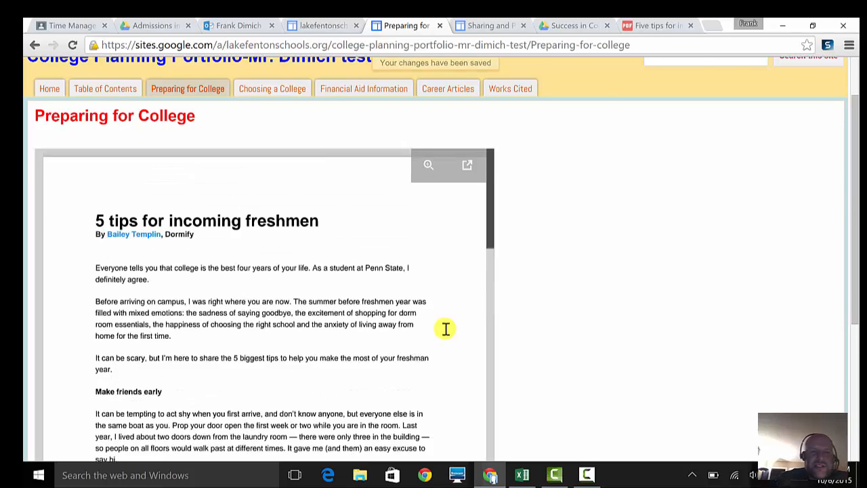
{"action": "scroll", "coordinate": [475, 321], "scroll_direction": "down", "scroll_amount": 3}
{"action": "scroll", "coordinate": [475, 321], "scroll_direction": "down", "scroll_amount": 3}
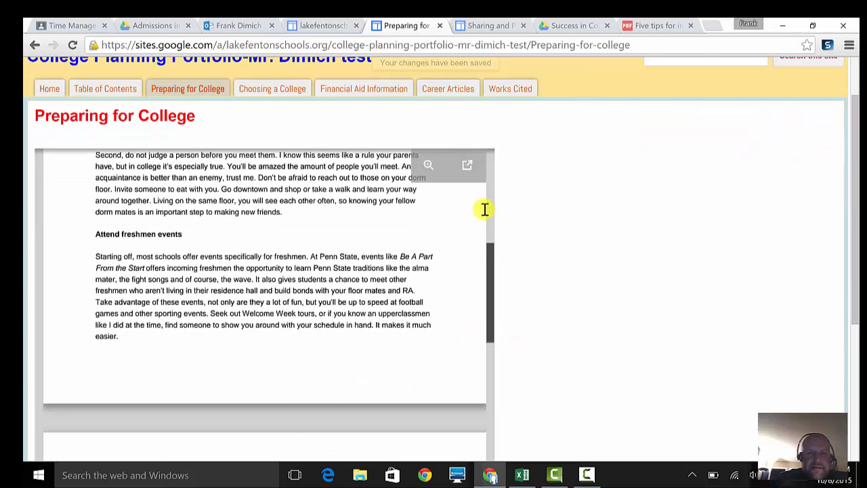
{"action": "left_click", "coordinate": [466, 168]}
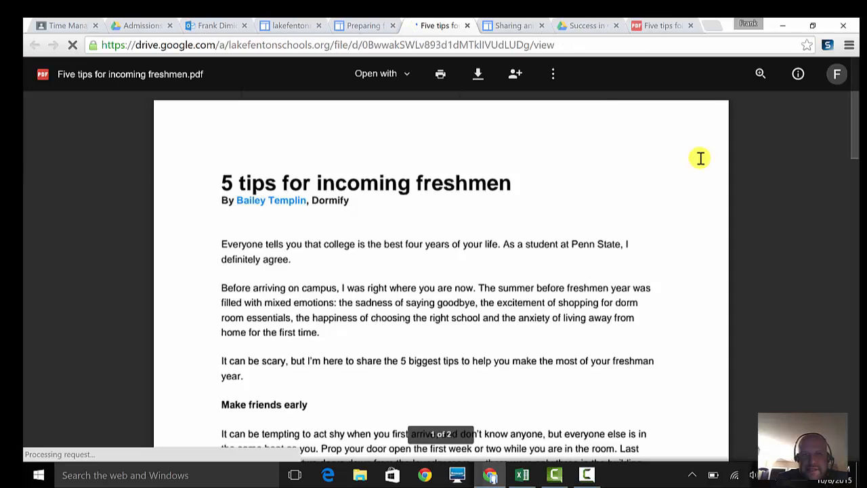
{"action": "left_click", "coordinate": [467, 25]}
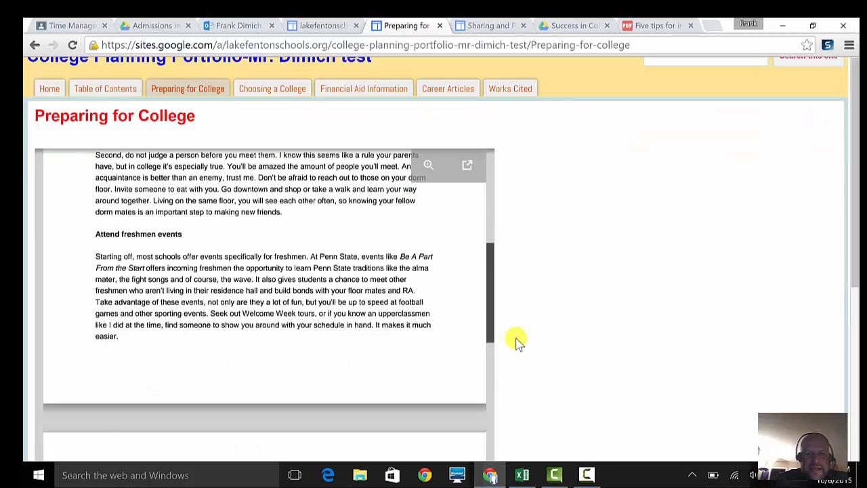
Step: Examine the embedded PDF's placement on the saved page and read through the document to its Work Cited entry
{"action": "scroll", "coordinate": [515, 339], "scroll_direction": "down", "scroll_amount": 5}
{"action": "scroll", "coordinate": [300, 302], "scroll_direction": "up", "scroll_amount": 6}
{"action": "scroll", "coordinate": [247, 283], "scroll_direction": "up", "scroll_amount": 5}
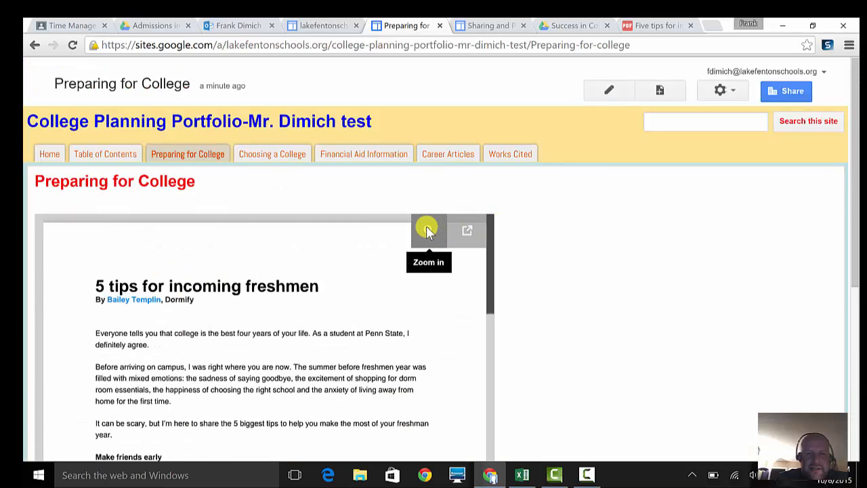
{"action": "scroll", "coordinate": [658, 281], "scroll_direction": "down", "scroll_amount": 5}
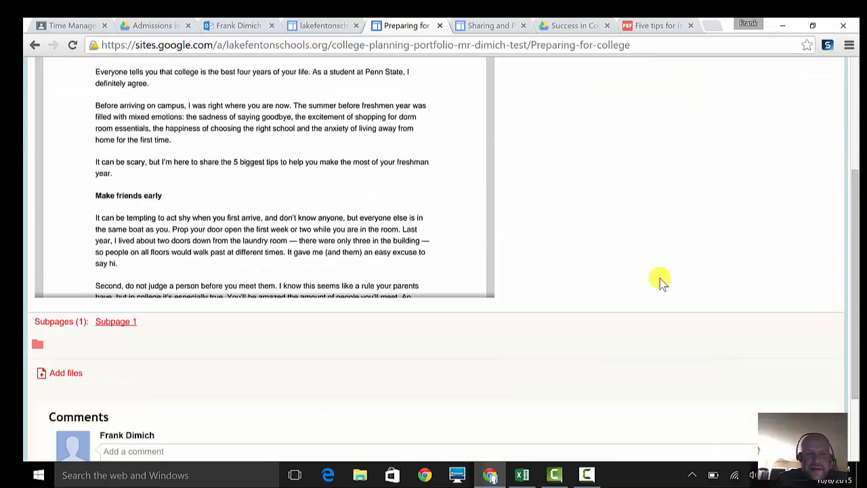
{"action": "scroll", "coordinate": [475, 227], "scroll_direction": "up", "scroll_amount": 6}
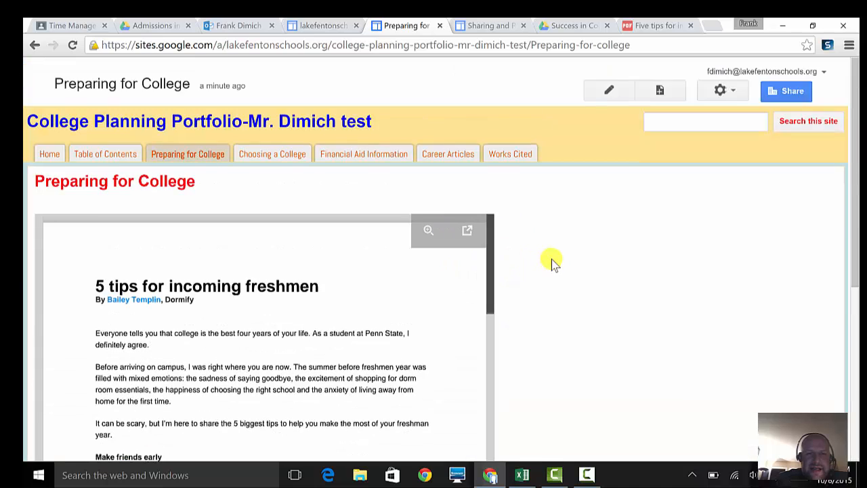
{"action": "scroll", "coordinate": [552, 263], "scroll_direction": "down", "scroll_amount": 1}
{"action": "scroll", "coordinate": [552, 263], "scroll_direction": "down", "scroll_amount": 1}
{"action": "scroll", "coordinate": [552, 263], "scroll_direction": "down", "scroll_amount": 2}
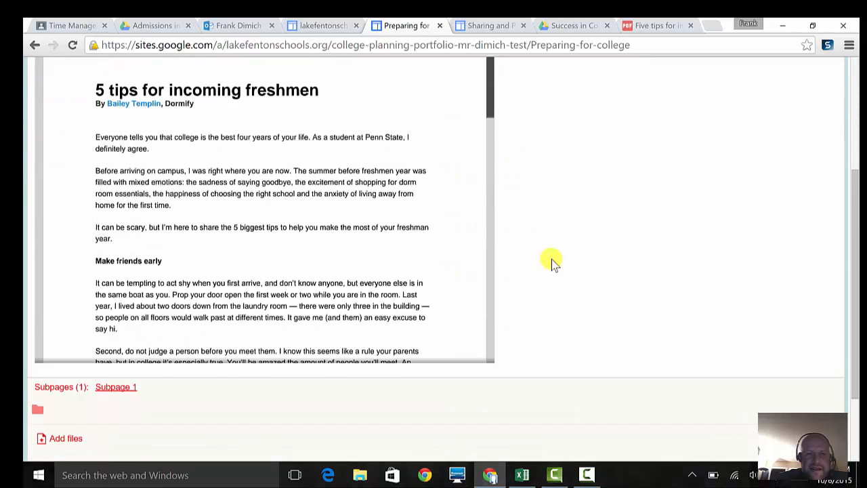
{"action": "scroll", "coordinate": [552, 263], "scroll_direction": "up", "scroll_amount": 3}
{"action": "scroll", "coordinate": [393, 245], "scroll_direction": "down", "scroll_amount": 3}
{"action": "scroll", "coordinate": [386, 250], "scroll_direction": "down", "scroll_amount": 8}
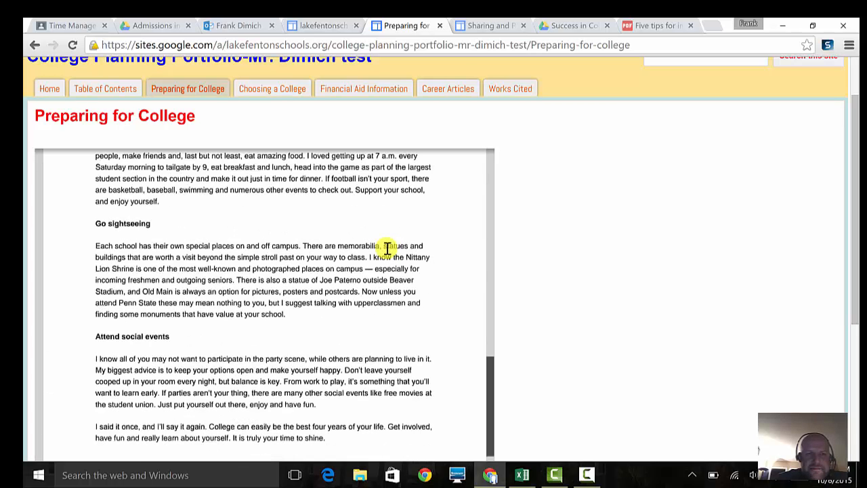
{"action": "scroll", "coordinate": [387, 248], "scroll_direction": "down", "scroll_amount": 1}
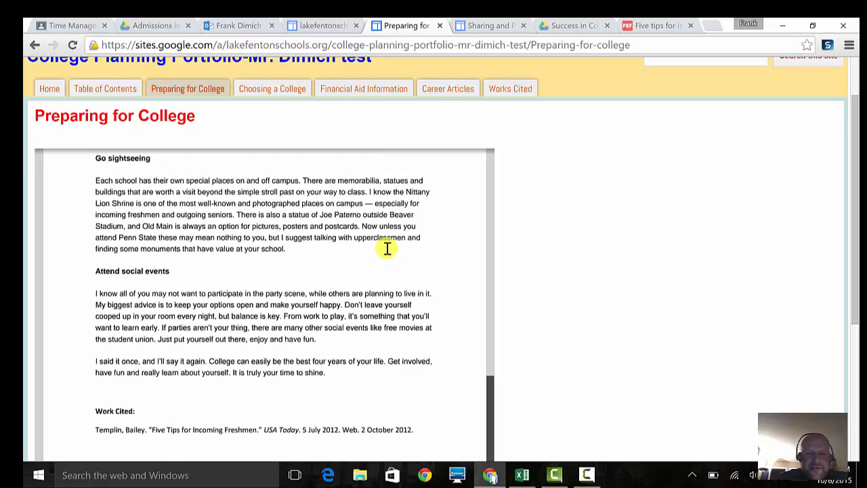
{"action": "scroll", "coordinate": [387, 248], "scroll_direction": "down", "scroll_amount": 2}
{"action": "scroll", "coordinate": [677, 291], "scroll_direction": "down", "scroll_amount": 1}
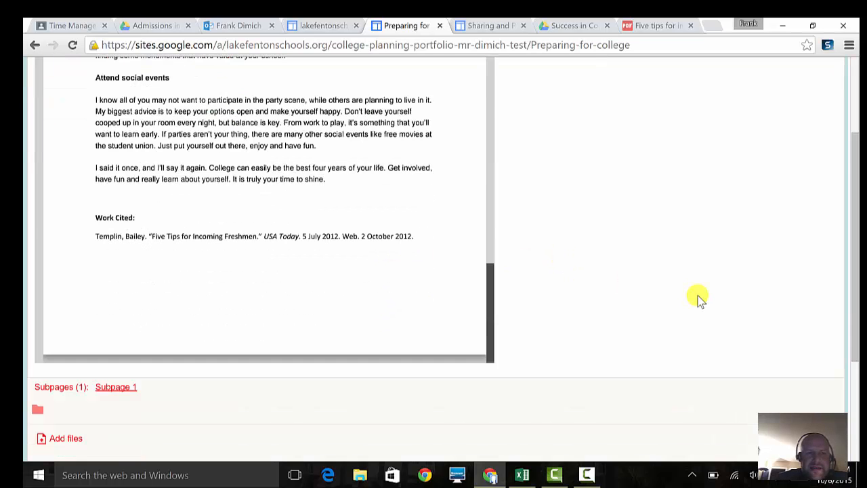
Step: Open the Preparing for College page for editing and bring up the attachment file chooser, closing it without selecting a file
{"action": "scroll", "coordinate": [670, 291], "scroll_direction": "up", "scroll_amount": 3}
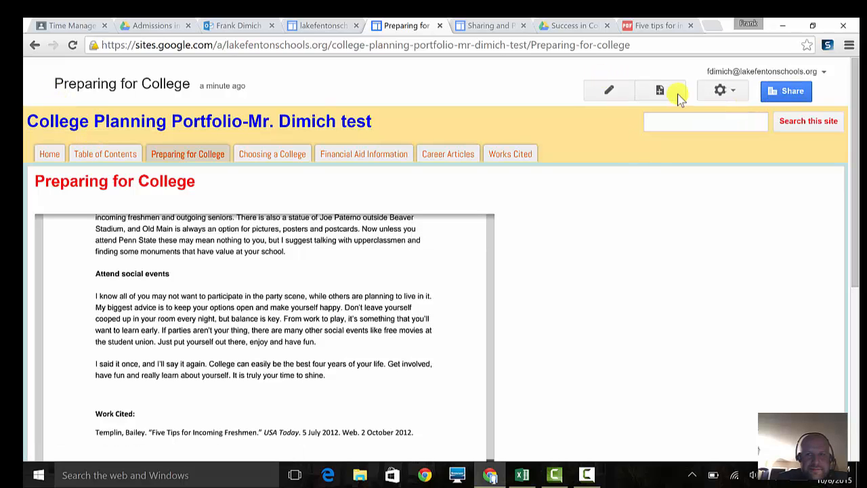
{"action": "left_click", "coordinate": [610, 92]}
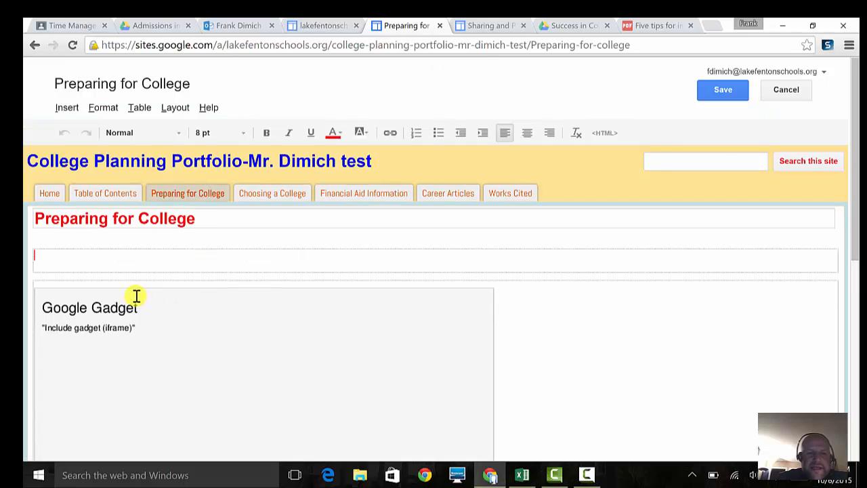
{"action": "scroll", "coordinate": [134, 293], "scroll_direction": "down", "scroll_amount": 5}
{"action": "left_click", "coordinate": [86, 324]}
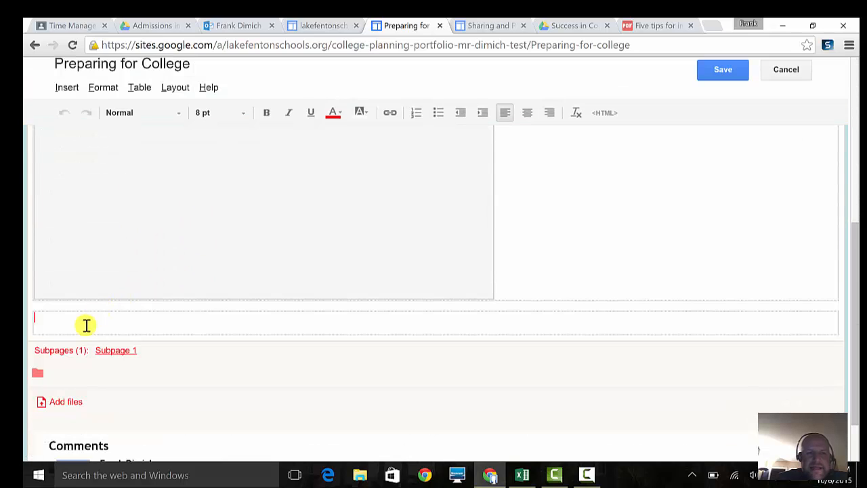
{"action": "left_click", "coordinate": [66, 403]}
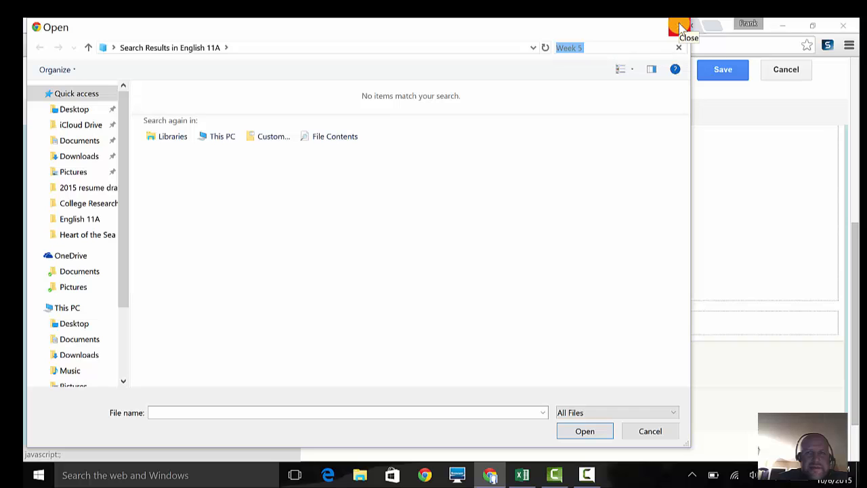
{"action": "left_click", "coordinate": [680, 27]}
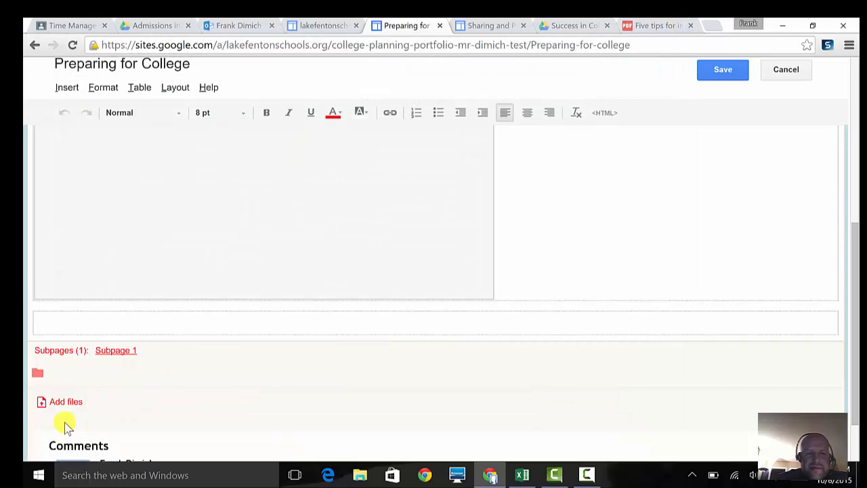
{"action": "scroll", "coordinate": [68, 411], "scroll_direction": "down", "scroll_amount": 1}
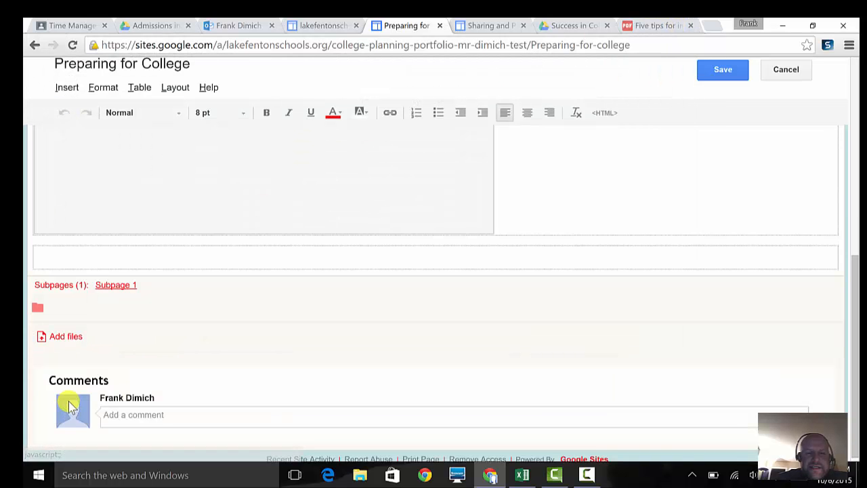
{"action": "scroll", "coordinate": [67, 346], "scroll_direction": "up", "scroll_amount": 1}
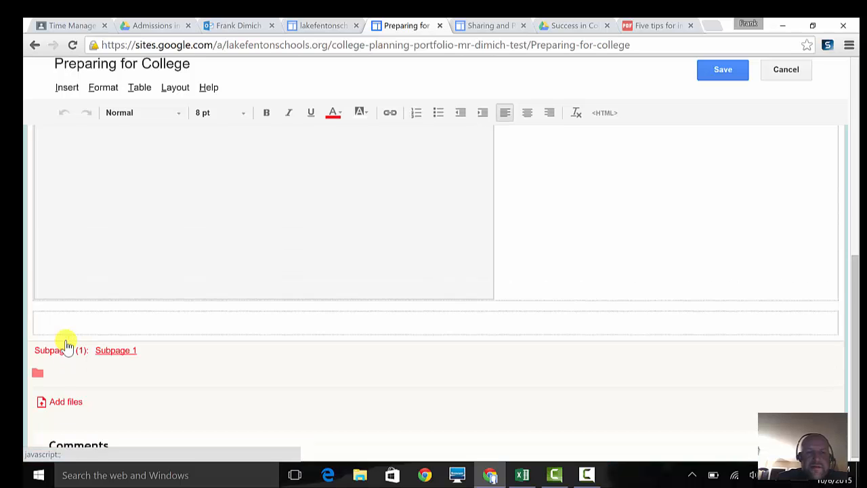
{"action": "scroll", "coordinate": [66, 342], "scroll_direction": "down", "scroll_amount": 1}
Step: Bring up the image insertion dialog with its upload and web address options, and close it without adding an image
{"action": "scroll", "coordinate": [65, 342], "scroll_direction": "up", "scroll_amount": 6}
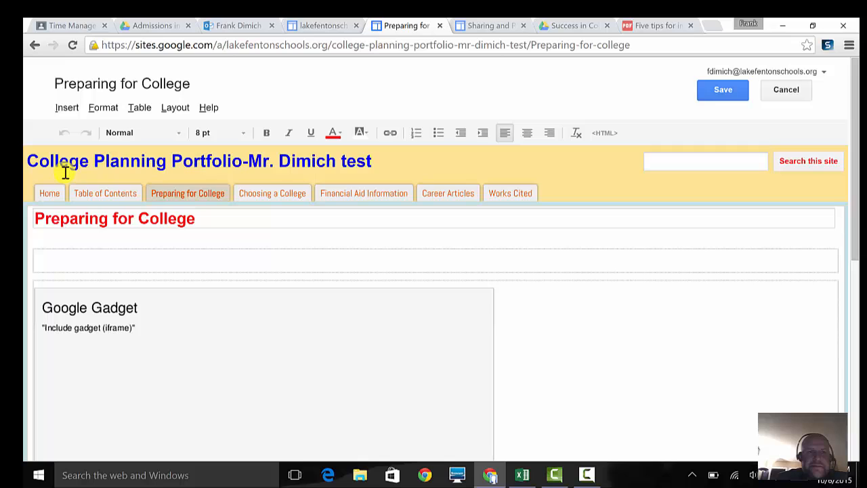
{"action": "left_click", "coordinate": [66, 108]}
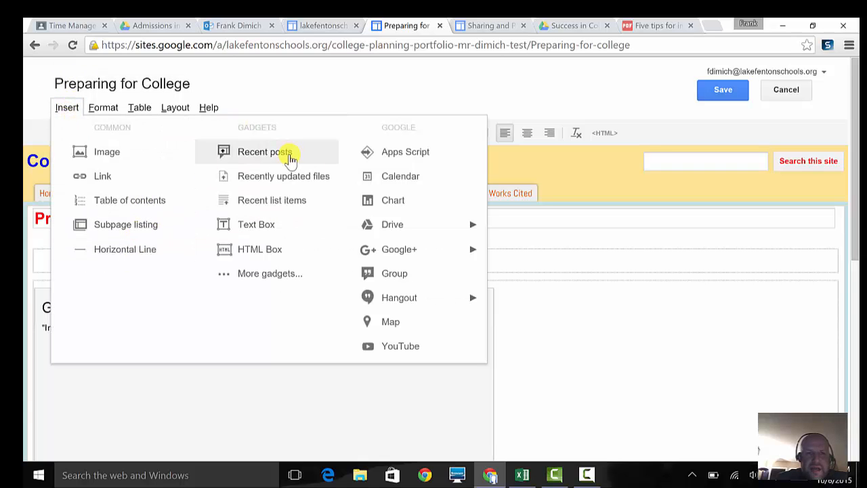
{"action": "left_click", "coordinate": [111, 161]}
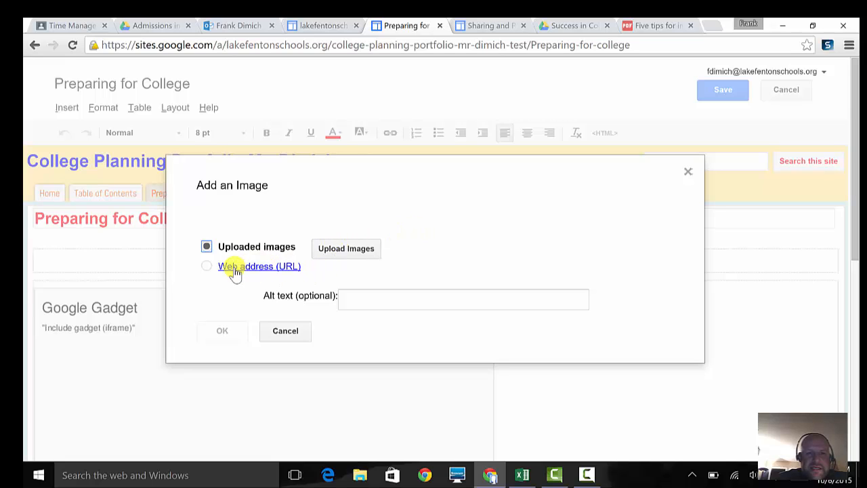
{"action": "left_click", "coordinate": [357, 252]}
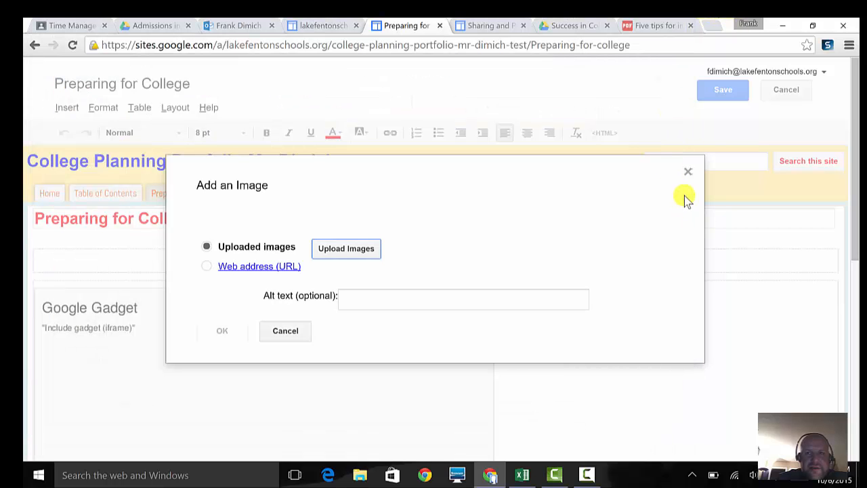
{"action": "left_click", "coordinate": [687, 171]}
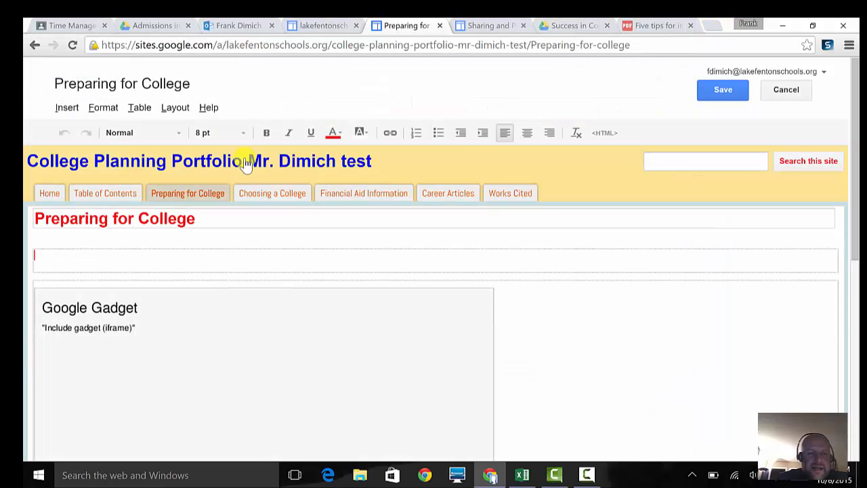
Step: View the Google Drive images available for insertion into the page, and dismiss the list without selecting one
{"action": "left_click", "coordinate": [65, 108]}
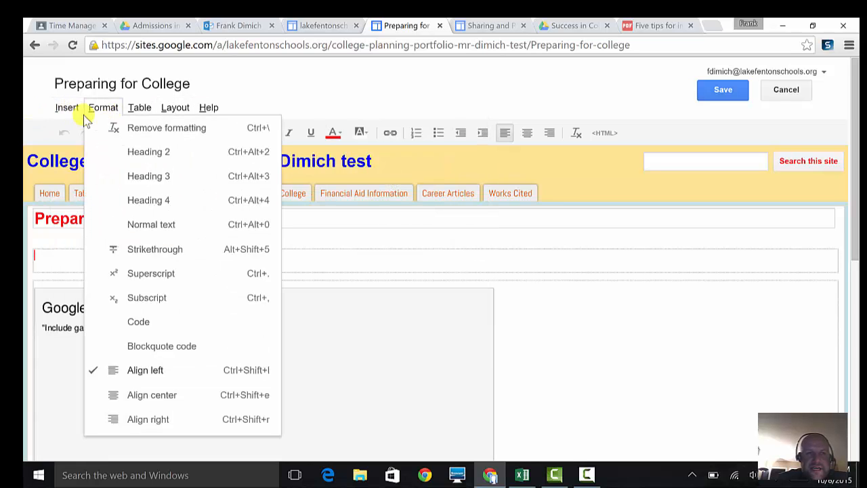
{"action": "mouse_move", "coordinate": [432, 231]}
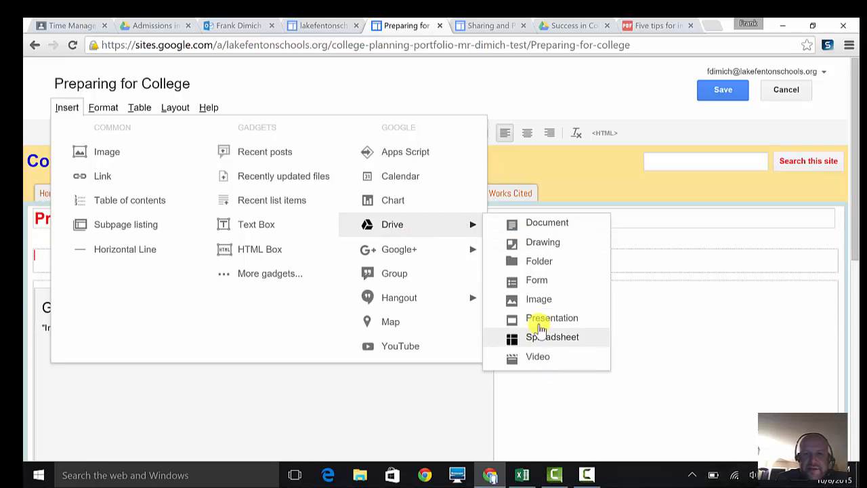
{"action": "left_click", "coordinate": [538, 302]}
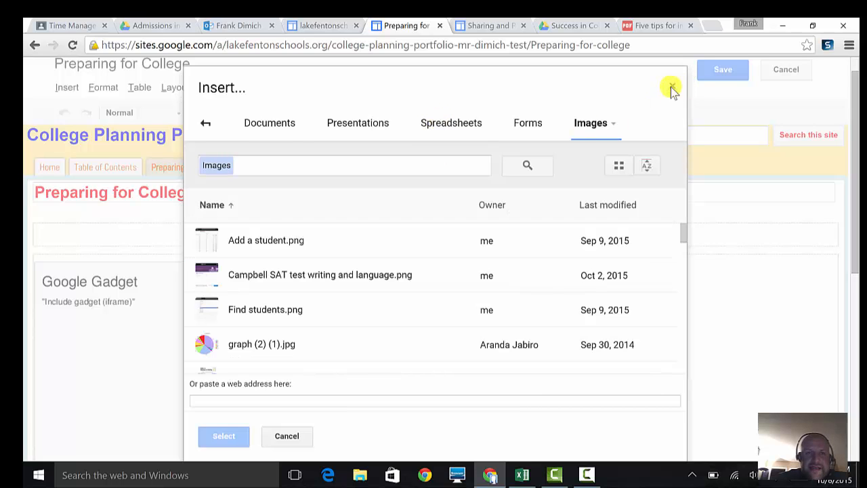
{"action": "left_click", "coordinate": [670, 88]}
Step: Look over the insertable item types without adding any, and save the Preparing for College page
{"action": "left_click", "coordinate": [66, 89]}
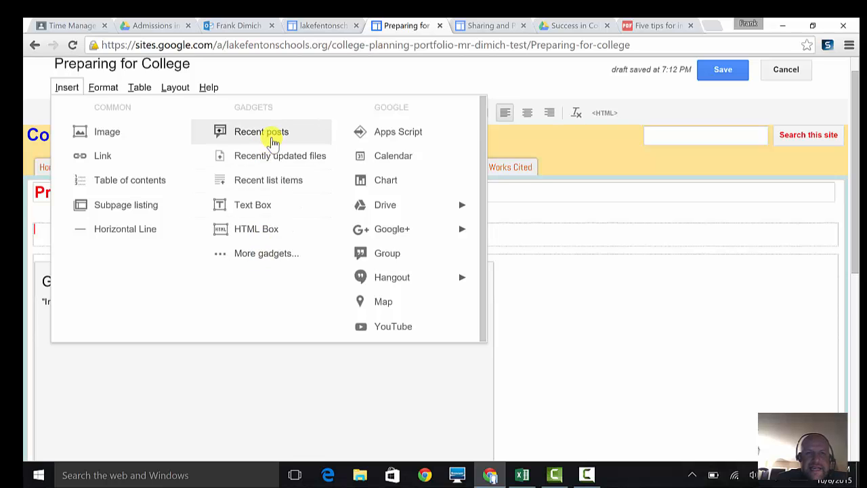
{"action": "left_click", "coordinate": [559, 277]}
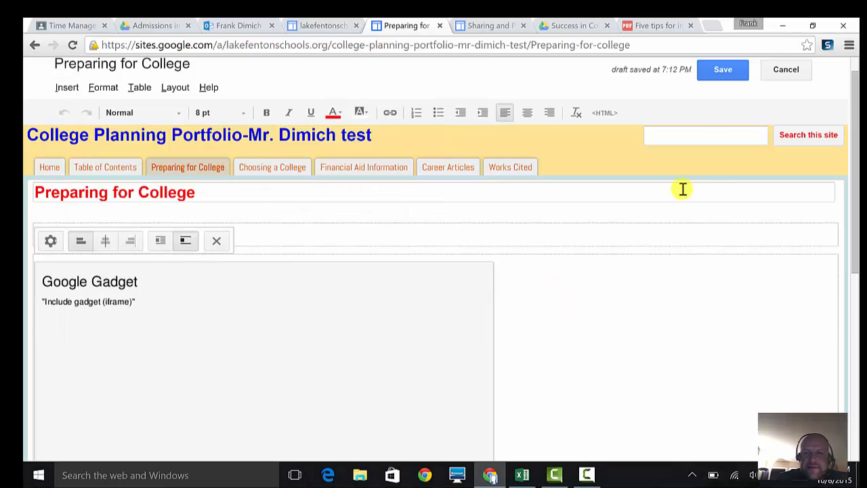
{"action": "left_click", "coordinate": [720, 70]}
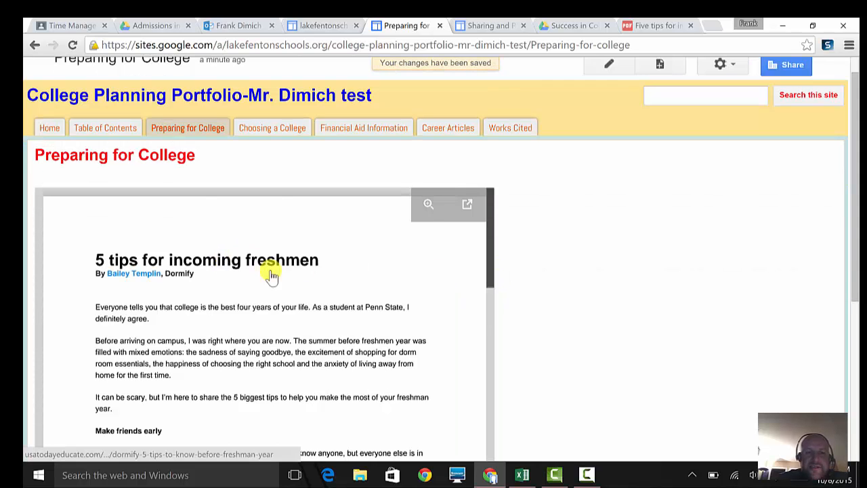
Step: Scan through the embedded "5 tips for incoming freshmen" PDF on the saved page and return to its beginning
{"action": "scroll", "coordinate": [301, 294], "scroll_direction": "down", "scroll_amount": 4}
{"action": "scroll", "coordinate": [301, 294], "scroll_direction": "up", "scroll_amount": 5}
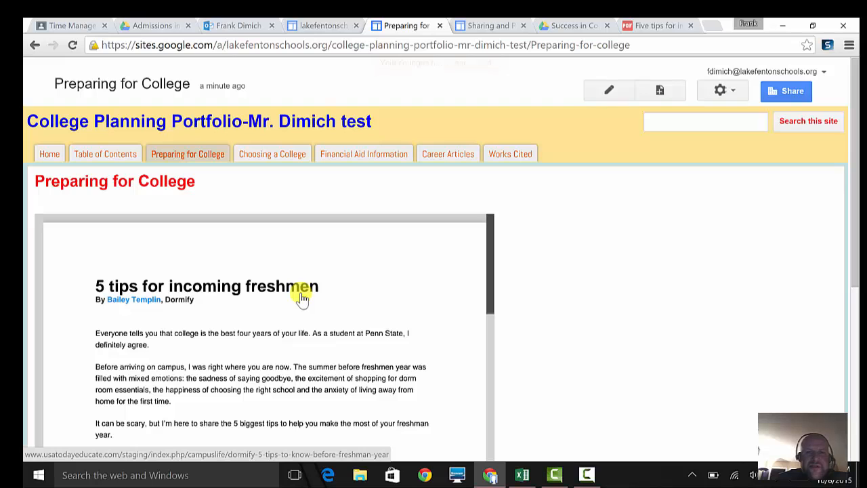
{"action": "scroll", "coordinate": [301, 290], "scroll_direction": "down", "scroll_amount": 7}
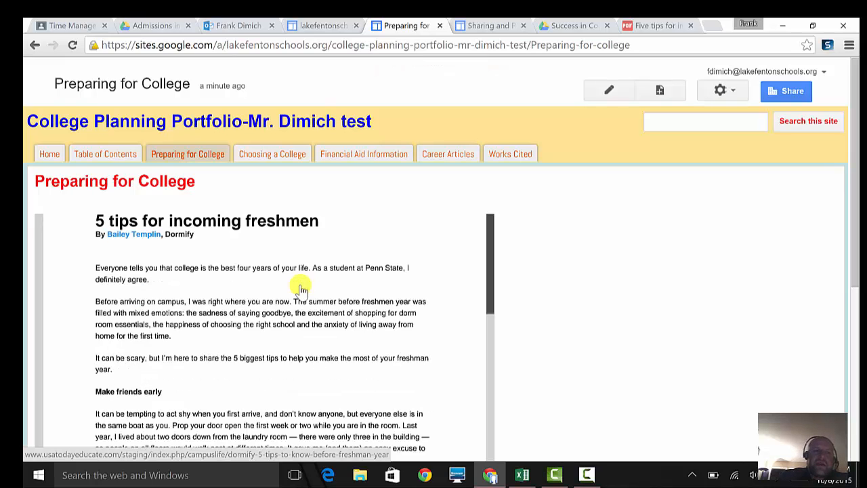
{"action": "scroll", "coordinate": [300, 271], "scroll_direction": "up", "scroll_amount": 5}
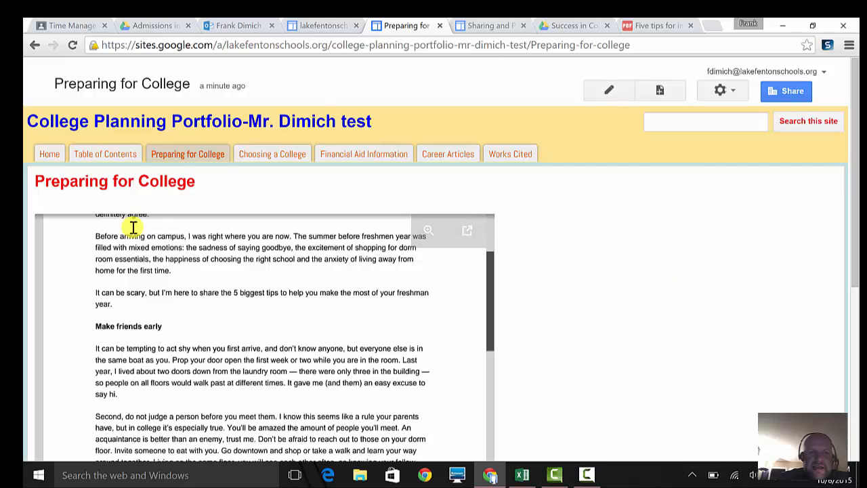
{"action": "scroll", "coordinate": [131, 229], "scroll_direction": "up", "scroll_amount": 3}
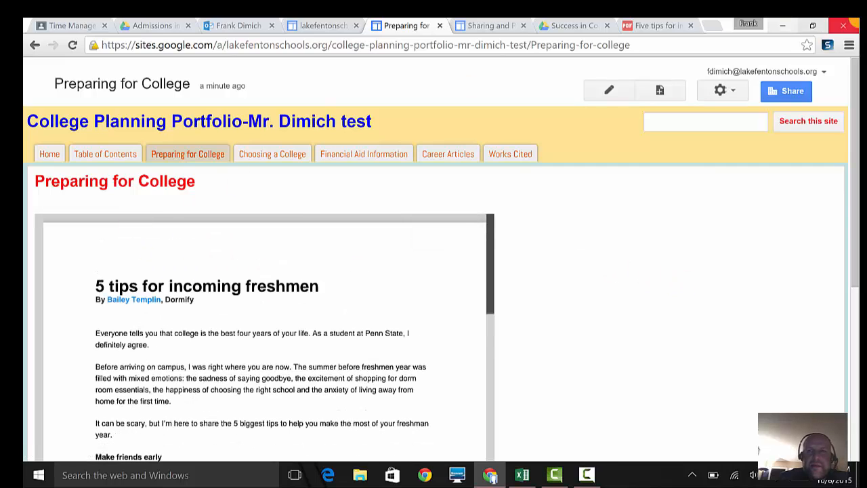
Step: Open the professional resume document from the desktop in Word and bring up the Save As dialog for the computer's Desktop folder
{"action": "left_click", "coordinate": [784, 25]}
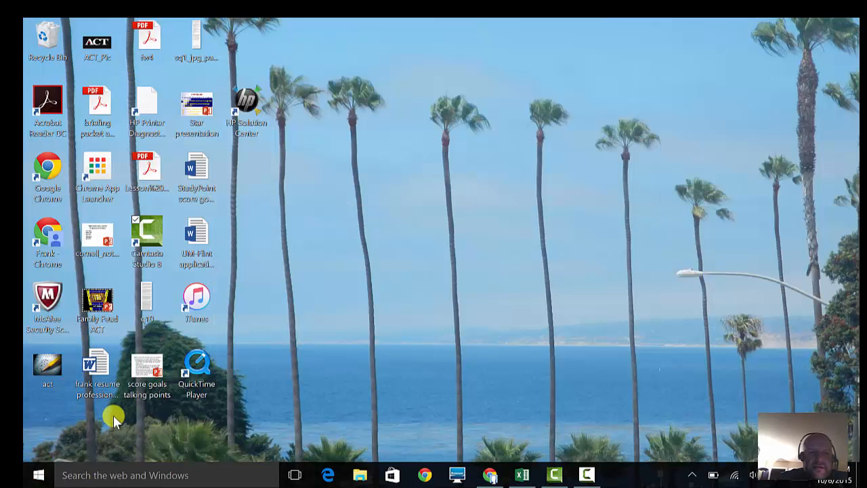
{"action": "double_click", "coordinate": [113, 383]}
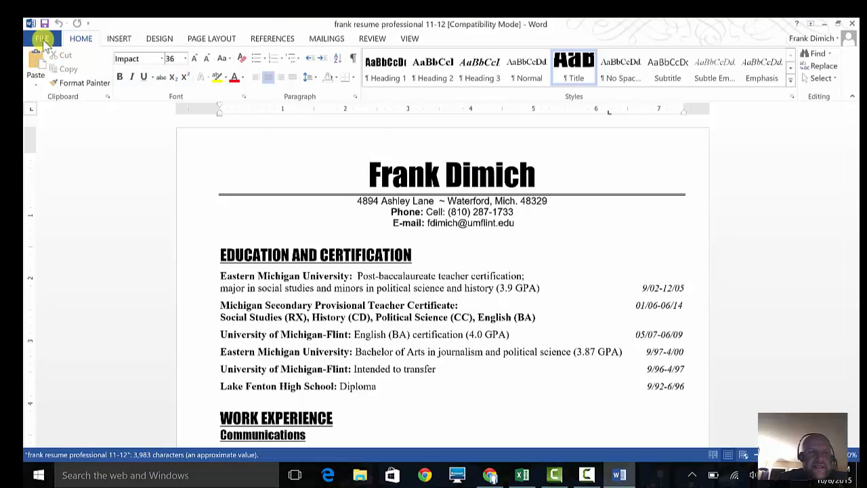
{"action": "left_click", "coordinate": [41, 41]}
{"action": "left_click", "coordinate": [60, 156]}
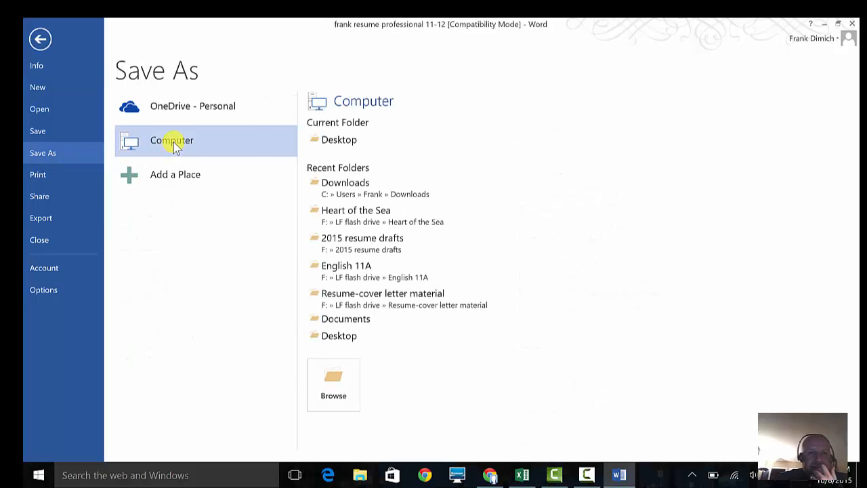
{"action": "double_click", "coordinate": [173, 144]}
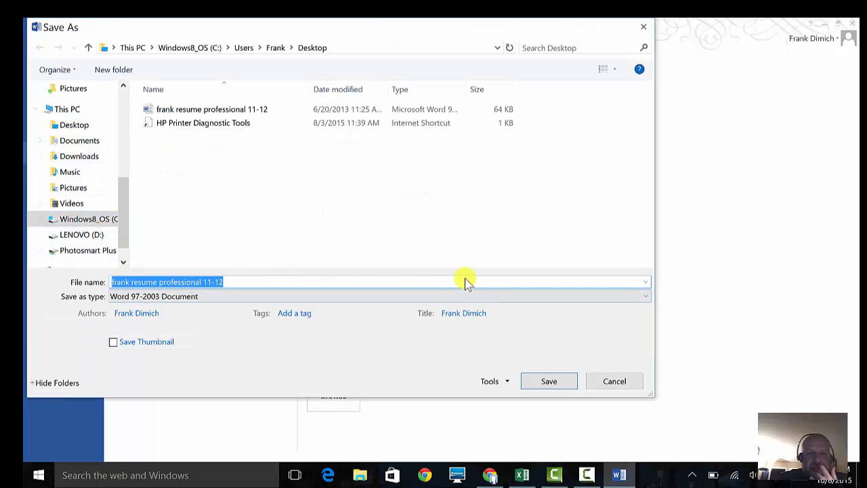
Step: Examine the available save formats, including PDF, and close both the Save As dialog and Word without saving
{"action": "left_click", "coordinate": [646, 298]}
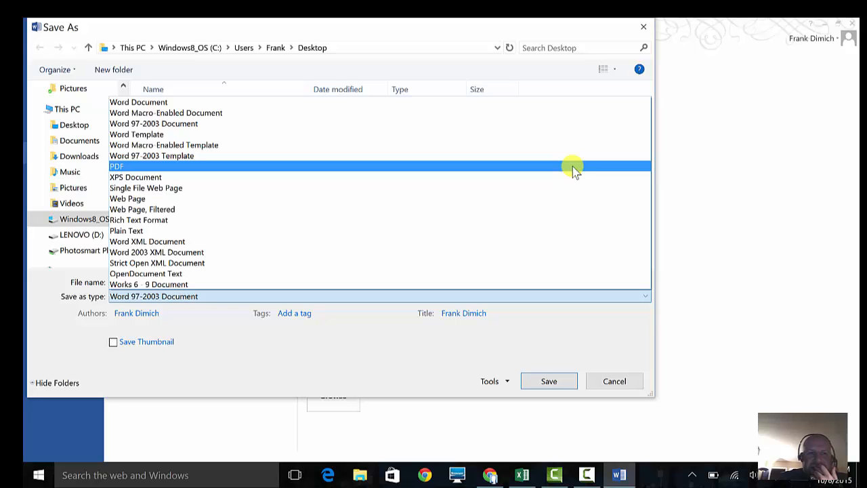
{"action": "left_click", "coordinate": [644, 31]}
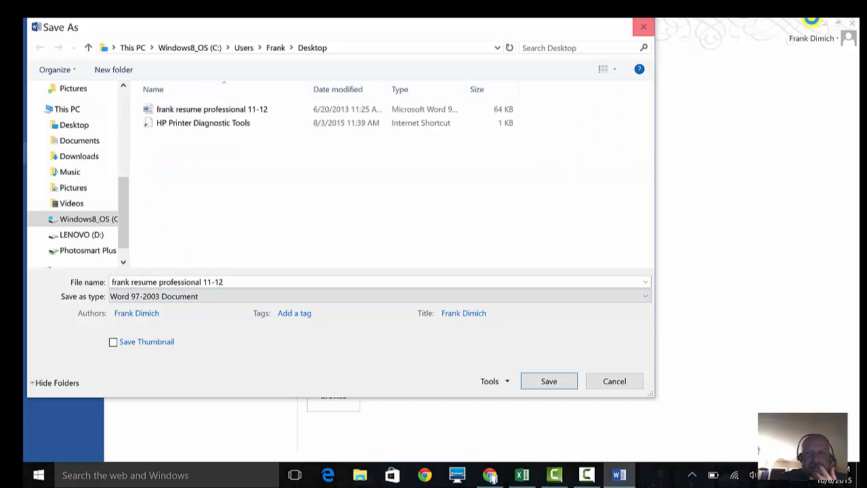
{"action": "left_click", "coordinate": [647, 27]}
{"action": "left_click", "coordinate": [855, 25]}
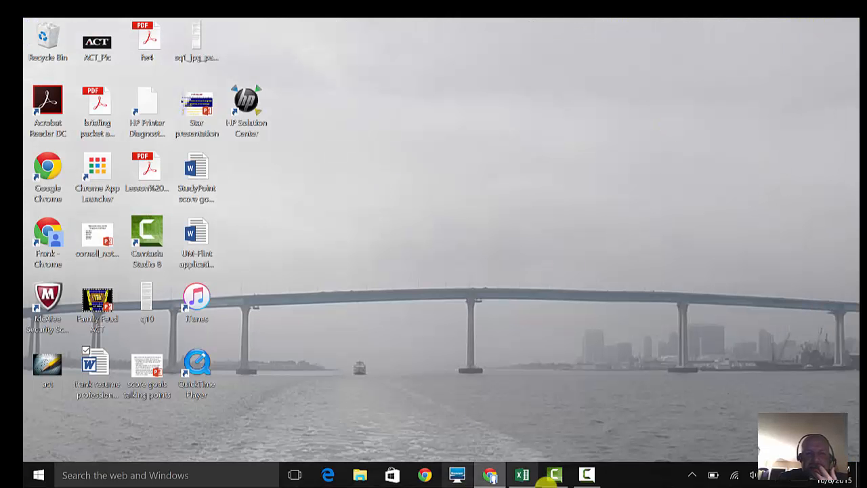
Step: Switch to Google Drive in Chrome, close the campus visit checklist preview, and view the file upload chooser without uploading anything
{"action": "left_click", "coordinate": [490, 475]}
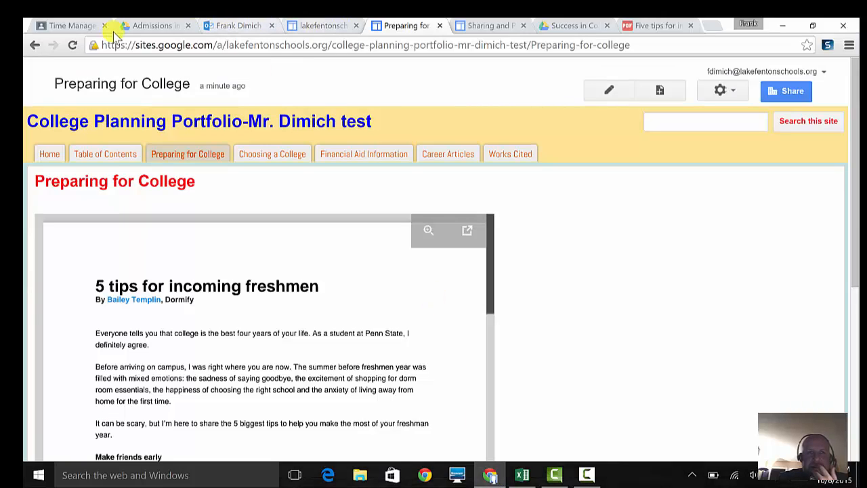
{"action": "left_click", "coordinate": [151, 25]}
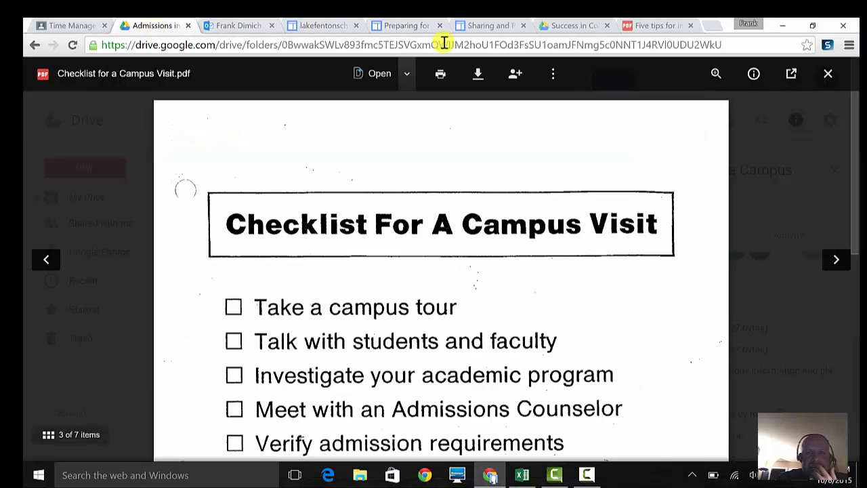
{"action": "left_click", "coordinate": [828, 73]}
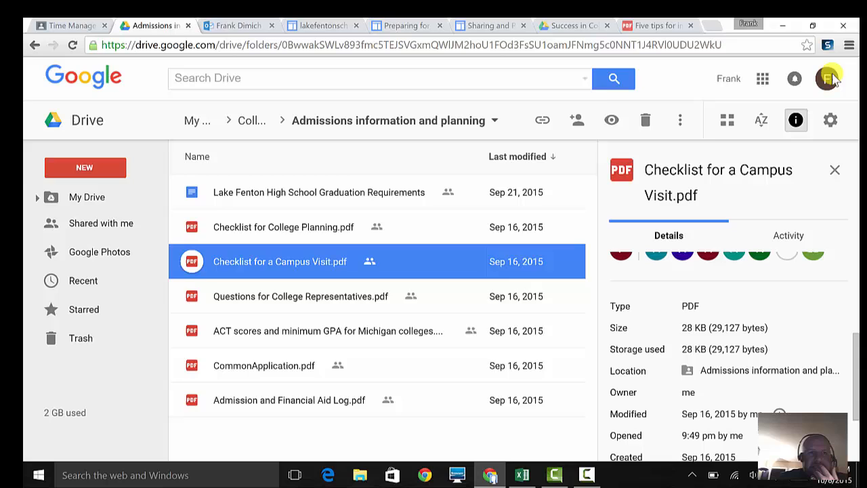
{"action": "left_click", "coordinate": [81, 170]}
{"action": "left_click", "coordinate": [97, 231]}
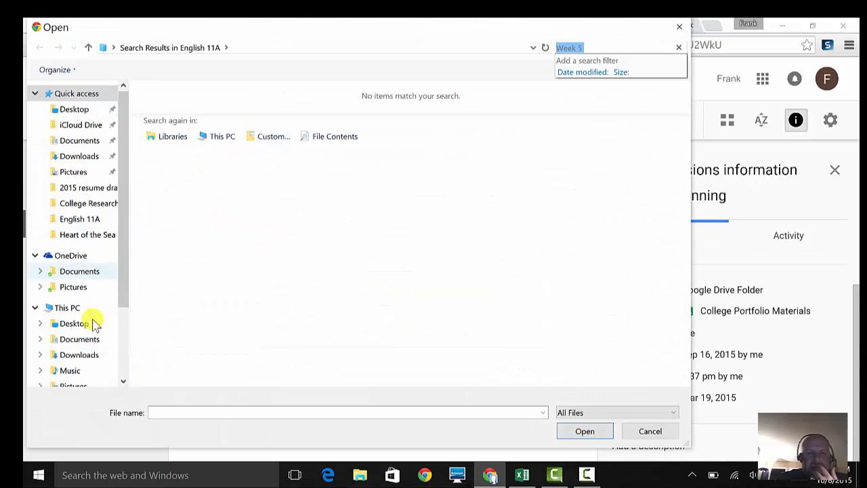
{"action": "left_click", "coordinate": [680, 28]}
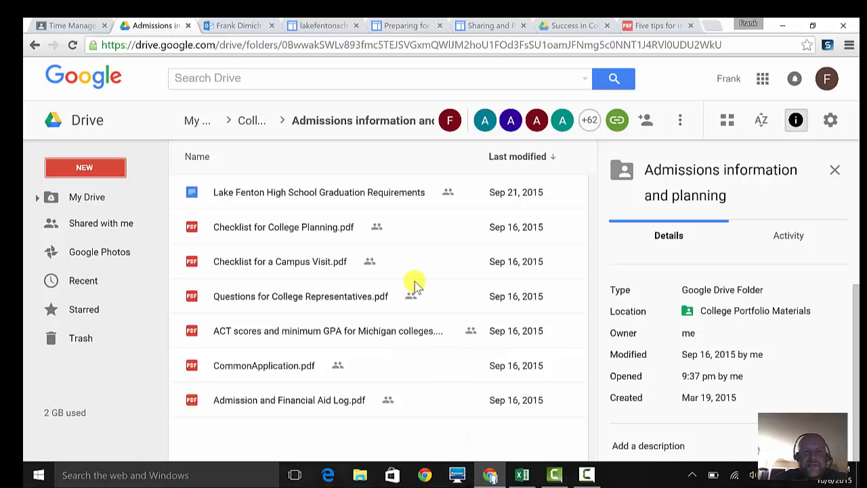
Step: Switch to the College Planning Portfolio site's Sharing and Permissions page
{"action": "left_click", "coordinate": [566, 26]}
{"action": "left_click", "coordinate": [475, 25]}
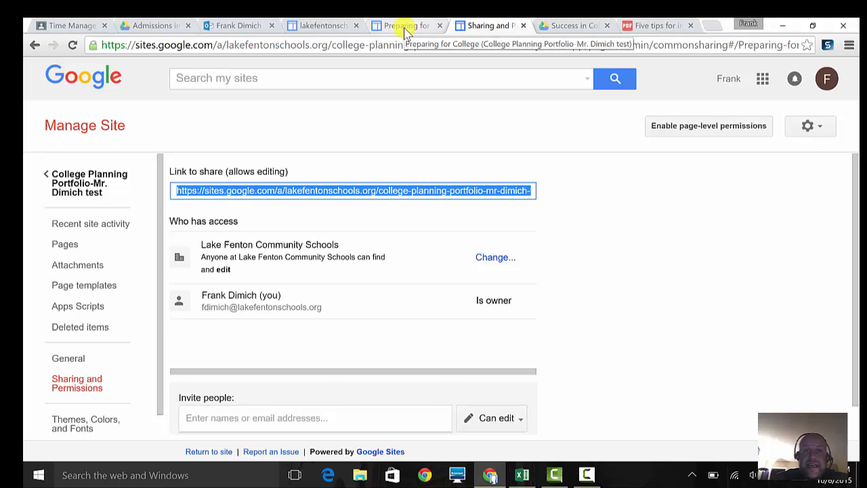
Step: Return to the portfolio's Preparing for College page and look through the embedded "5 tips for incoming freshmen" document from beginning to end
{"action": "left_click", "coordinate": [405, 27]}
{"action": "left_click", "coordinate": [330, 27]}
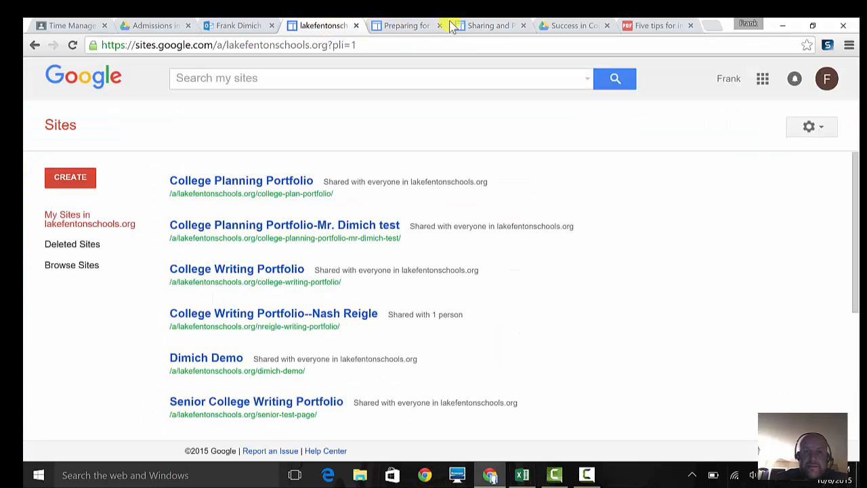
{"action": "left_click", "coordinate": [405, 28]}
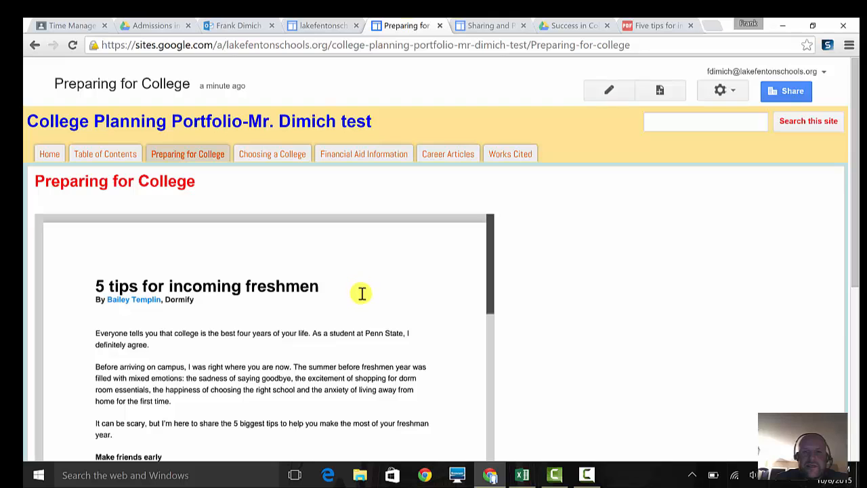
{"action": "scroll", "coordinate": [113, 304], "scroll_direction": "down", "scroll_amount": 5}
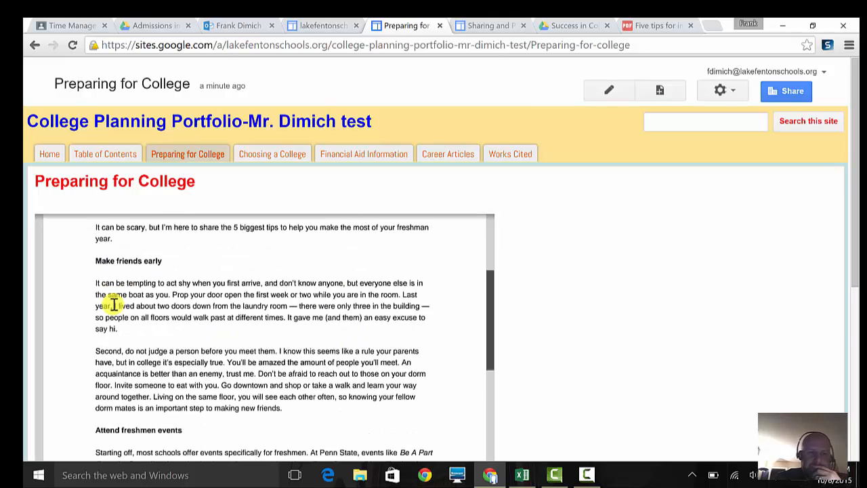
{"action": "scroll", "coordinate": [113, 304], "scroll_direction": "down", "scroll_amount": 12}
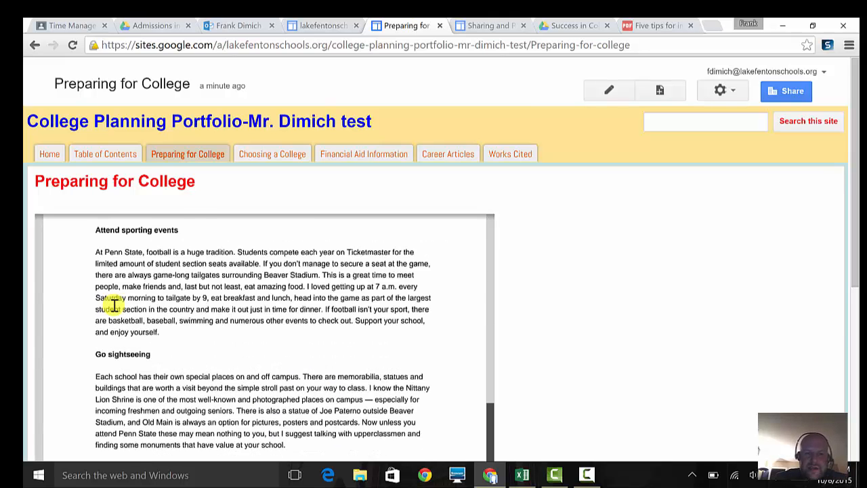
{"action": "scroll", "coordinate": [115, 305], "scroll_direction": "down", "scroll_amount": 5}
{"action": "scroll", "coordinate": [115, 305], "scroll_direction": "up", "scroll_amount": 15}
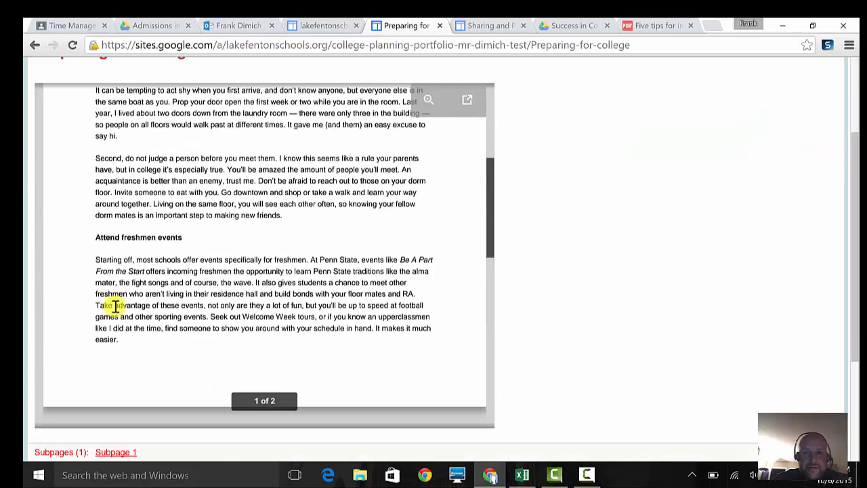
{"action": "scroll", "coordinate": [115, 305], "scroll_direction": "up", "scroll_amount": 1}
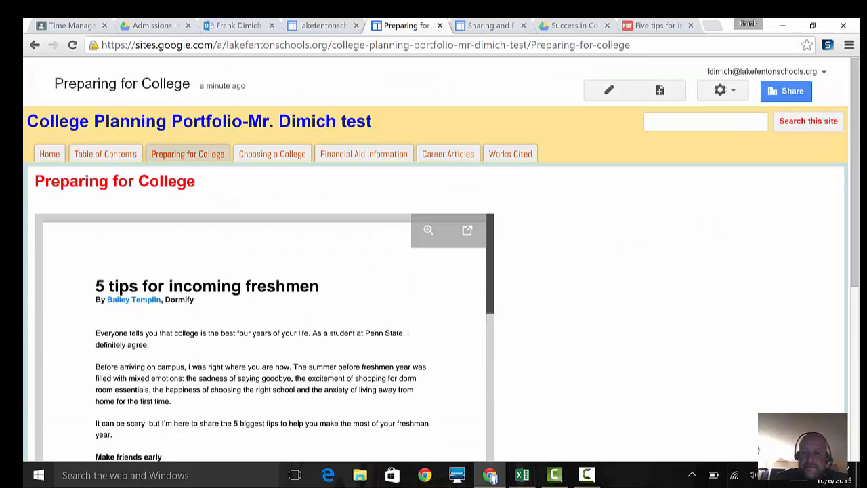
{"action": "left_click", "coordinate": [587, 474]}
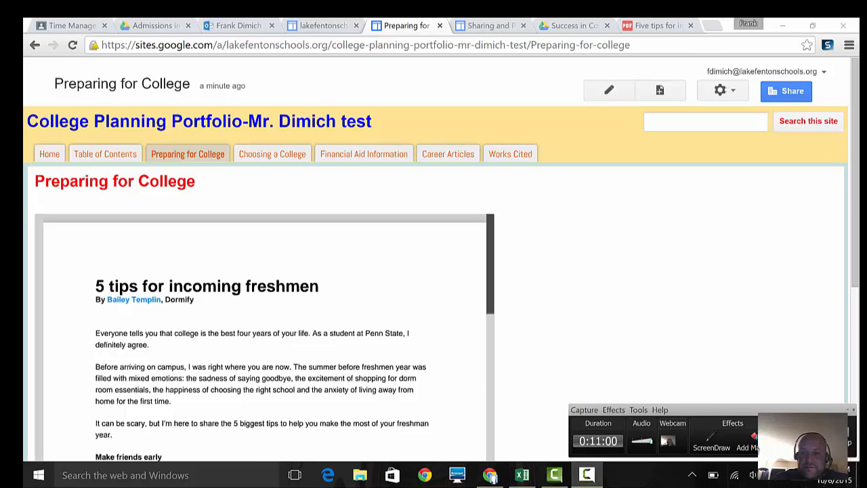